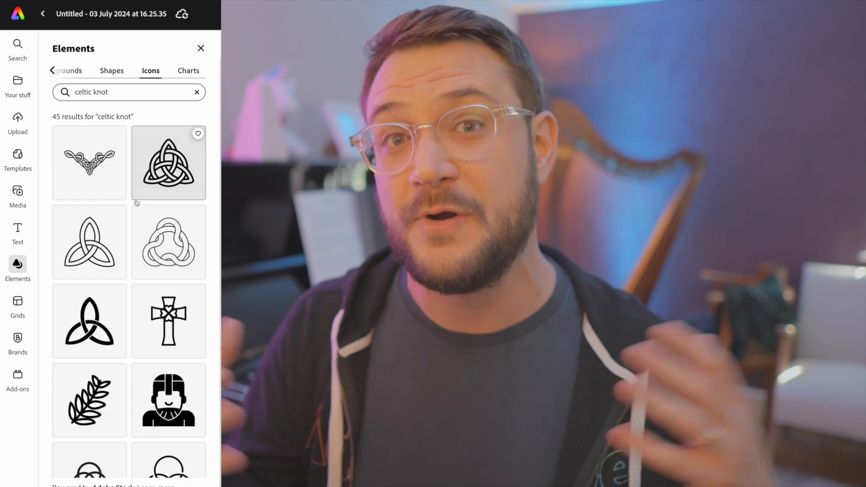
Browse the celtic knot icon results for design inspiration.
scroll(136, 202, "down", 3)
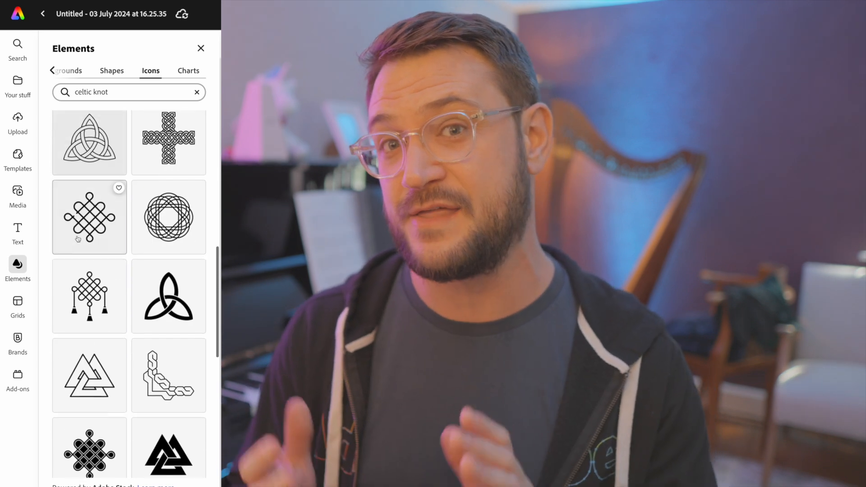
scroll(78, 239, "down", 5)
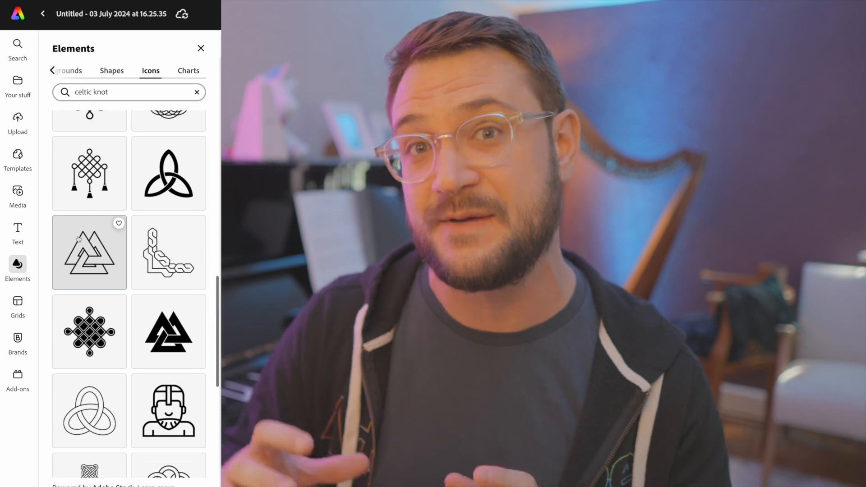
scroll(78, 239, "down", 3)
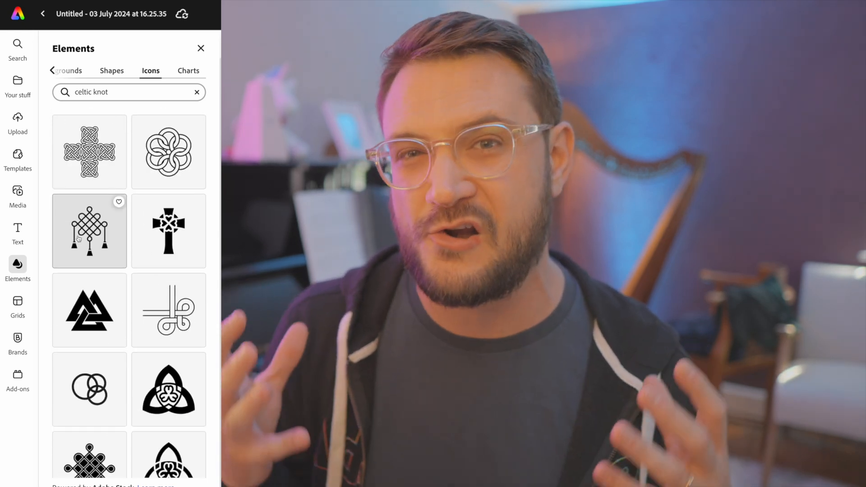
scroll(78, 239, "up", 3)
scroll(78, 239, "down", 3)
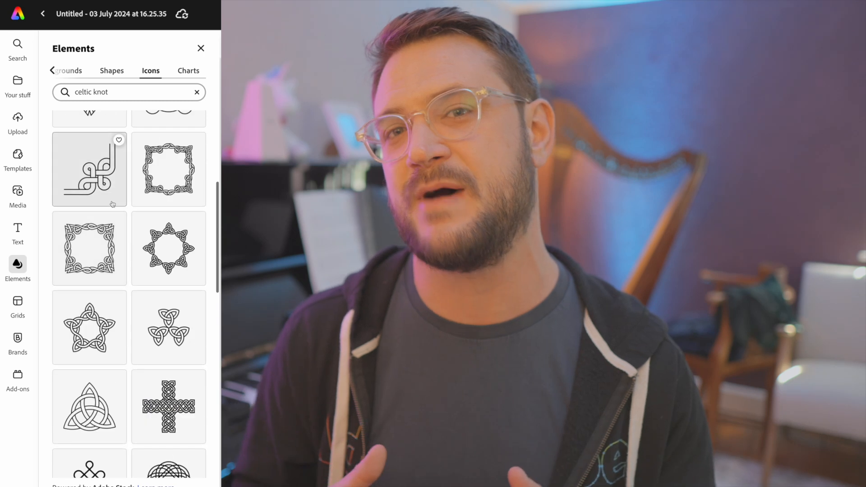
scroll(80, 212, "up", 10)
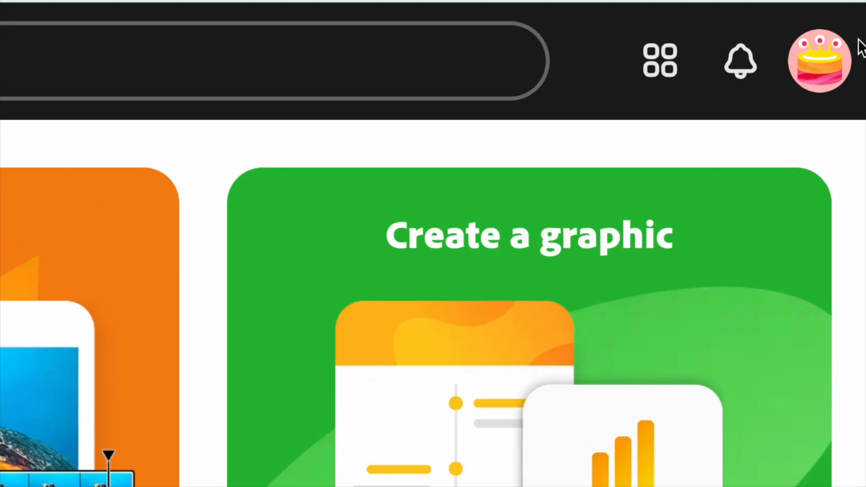
Change the preferred interface language to Welsh in the account's general settings.
left_click(850, 49)
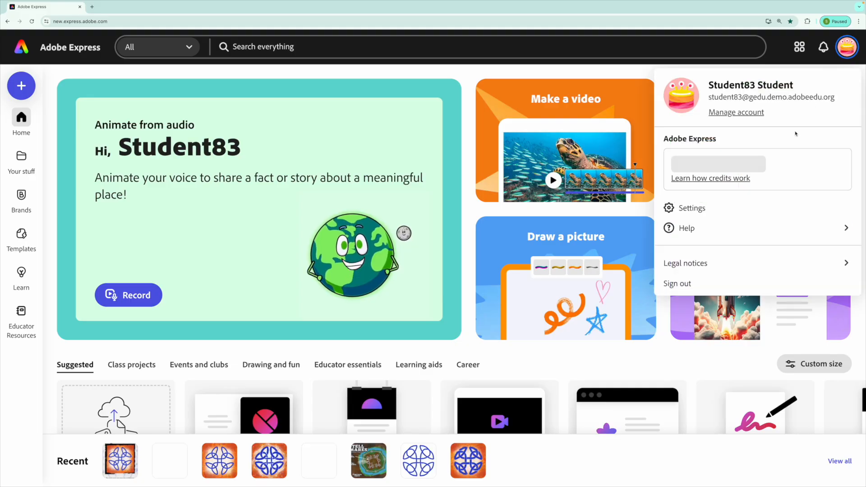
left_click(686, 204)
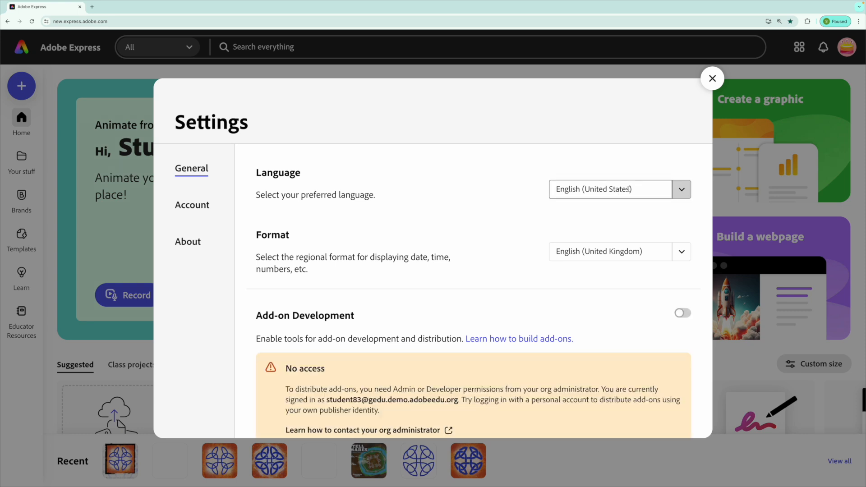
left_click(682, 189)
left_click(593, 237)
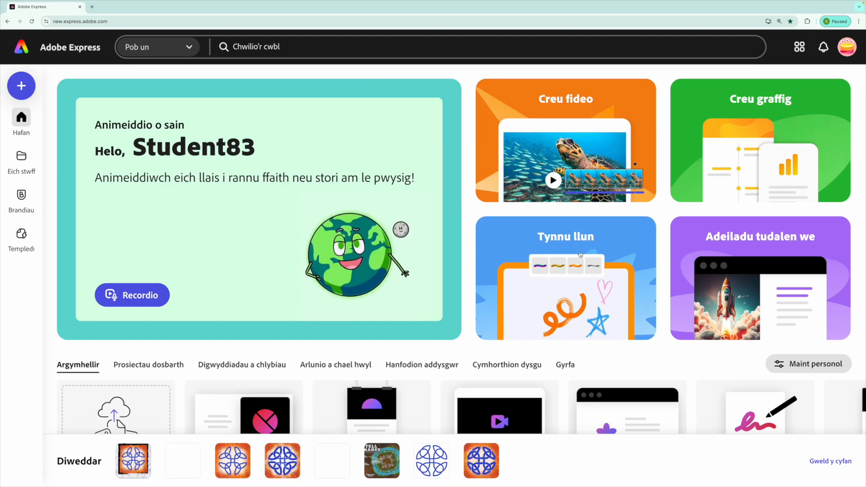
Start a new drawing and choose the Argraffiadaeth Ffrengig brush from the Defnyddiau celf category.
left_click(581, 254)
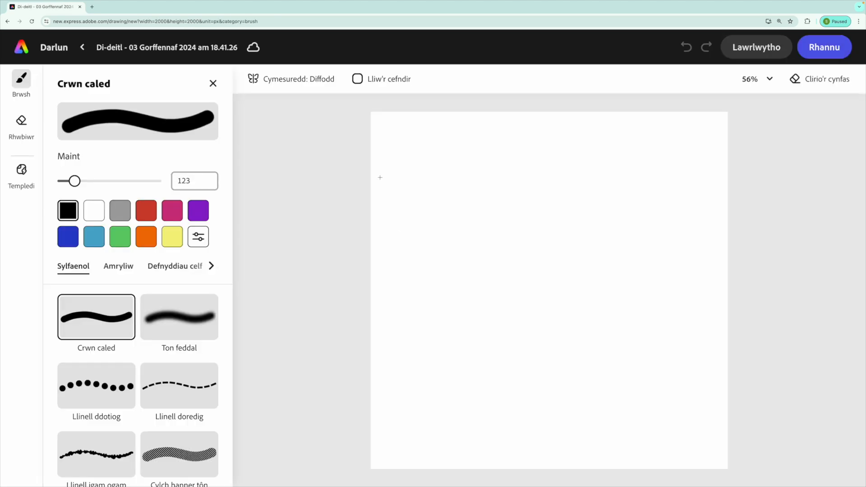
scroll(74, 270, "right", 2)
left_click(128, 269)
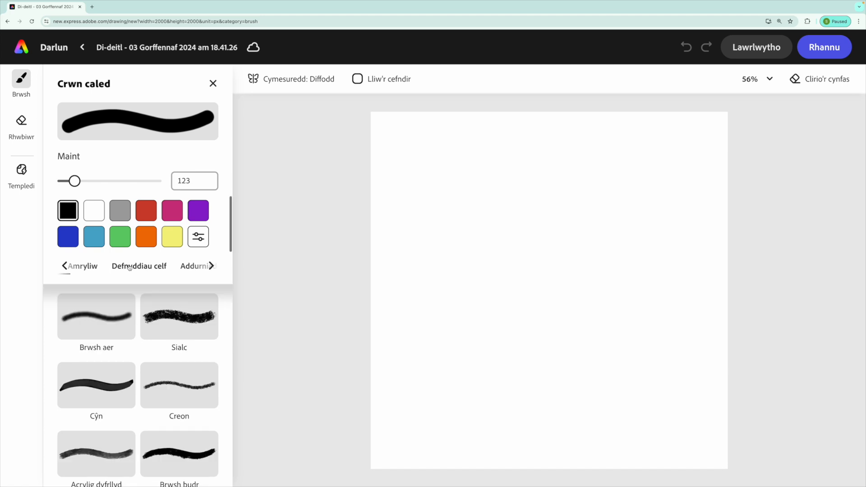
scroll(115, 358, "down", 1)
scroll(115, 358, "down", 5)
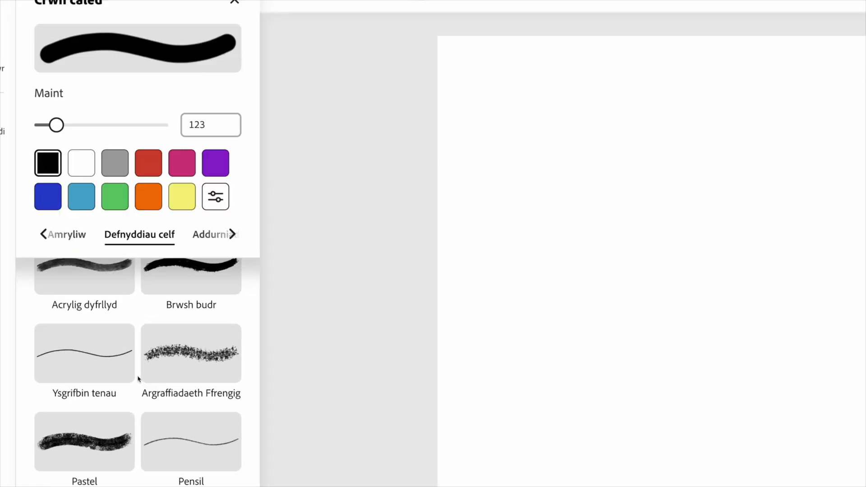
left_click(193, 363)
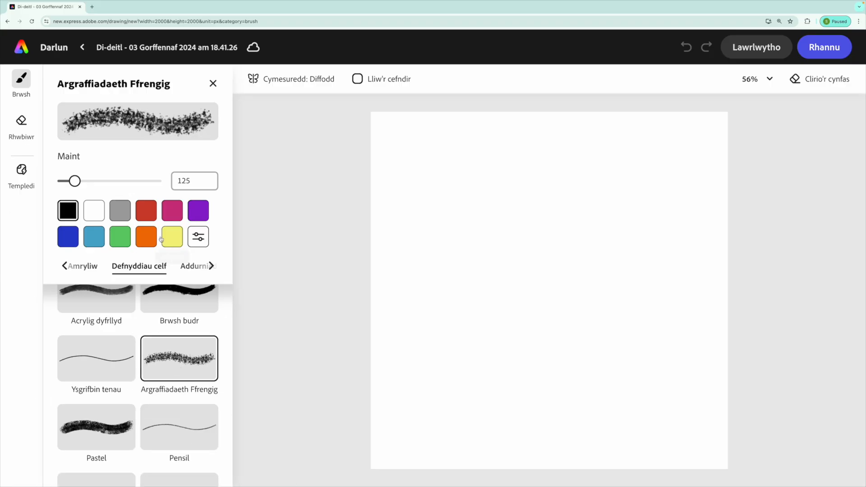
Set the brush to orange at size 1,000 and paint over the whole canvas as a textured background.
left_click(146, 236)
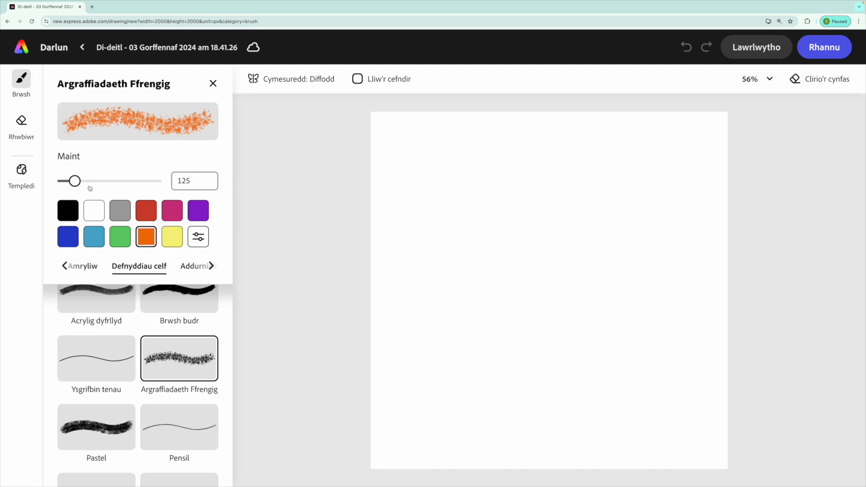
left_click_drag(75, 182, 229, 180)
mouse_move(387, 132)
left_mouse_down()
mouse_move(429, 120)
mouse_move(381, 118)
mouse_move(531, 108)
mouse_move(676, 258)
mouse_move(724, 240)
mouse_move(570, 286)
mouse_move(661, 453)
mouse_move(466, 408)
mouse_move(735, 380)
left_mouse_up()
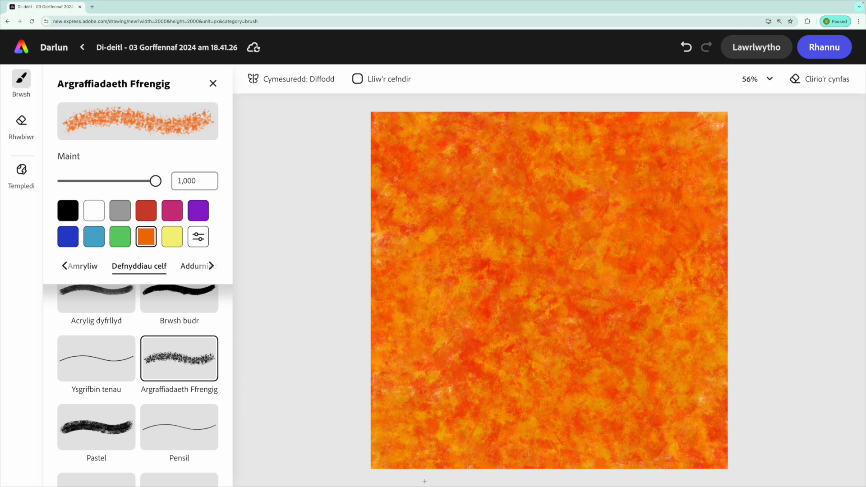
Paint a soft white glow over the middle of the canvas with the Brwsh aer brush at size 1,000.
scroll(95, 345, "up", 5)
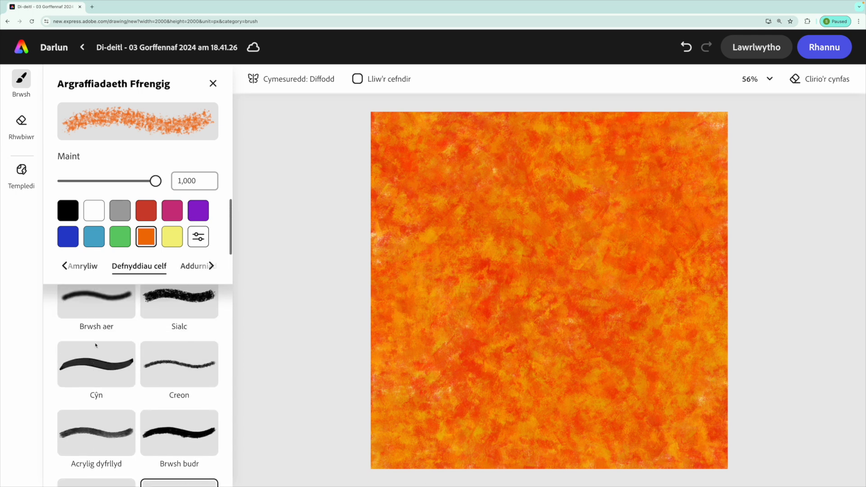
left_click(73, 366)
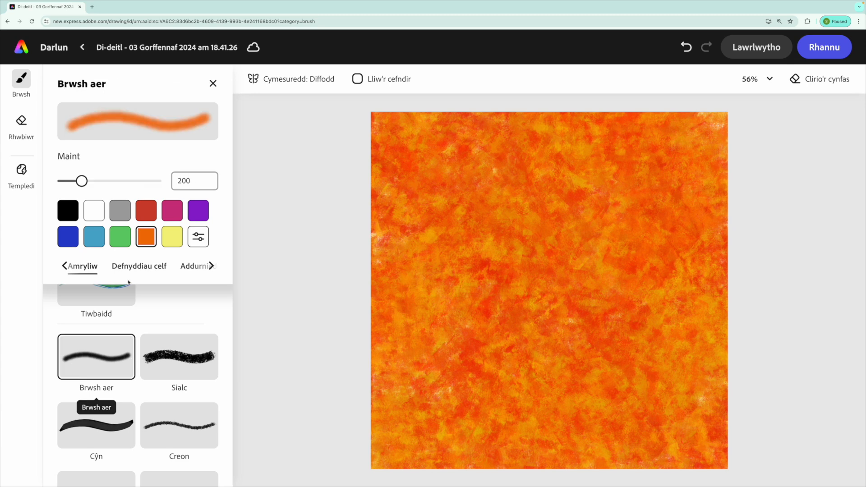
left_click(93, 210)
left_click_drag(86, 188, 161, 183)
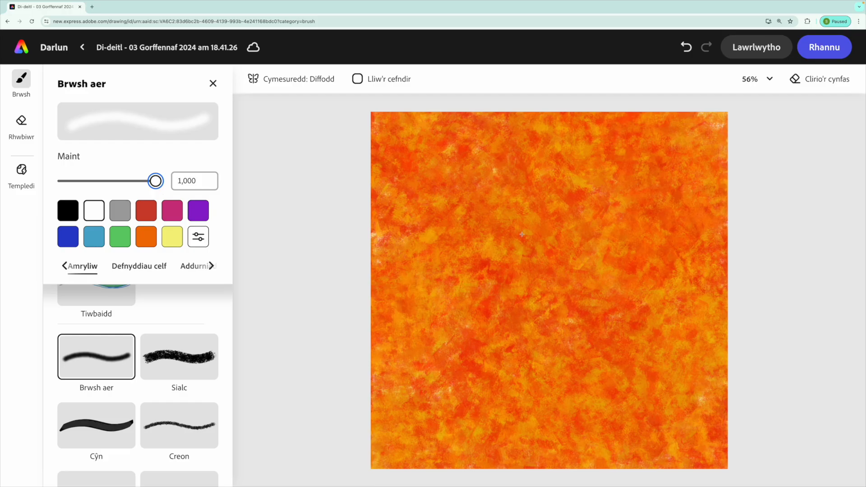
mouse_move(515, 262)
left_mouse_down()
mouse_move(564, 211)
mouse_move(494, 334)
mouse_move(591, 340)
mouse_move(474, 294)
mouse_move(652, 361)
mouse_move(433, 334)
mouse_move(668, 282)
mouse_move(546, 180)
mouse_move(565, 324)
left_mouse_up()
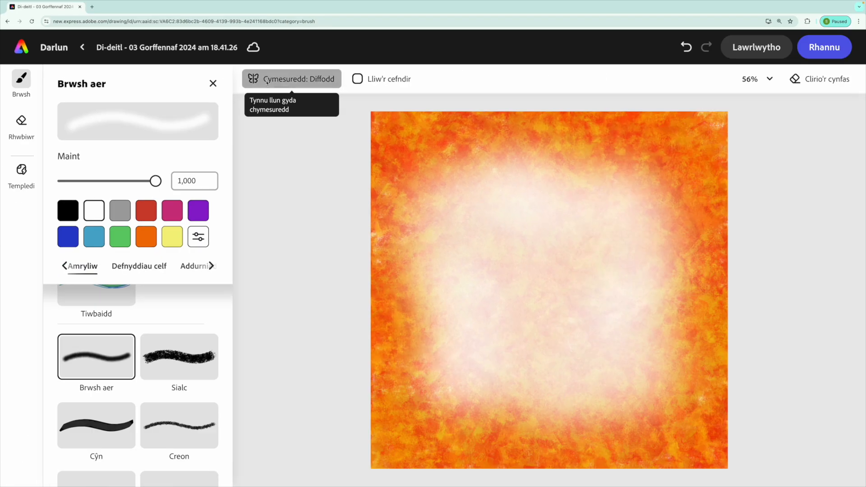
Turn on the eight-segment Adlewyrchol (reflective) symmetry with vertical, horizontal and diagonal axes.
left_click(267, 83)
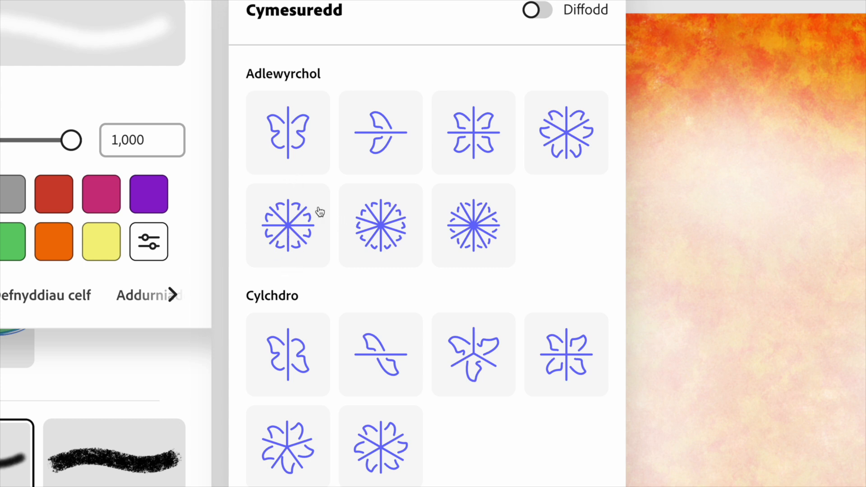
left_click(278, 230)
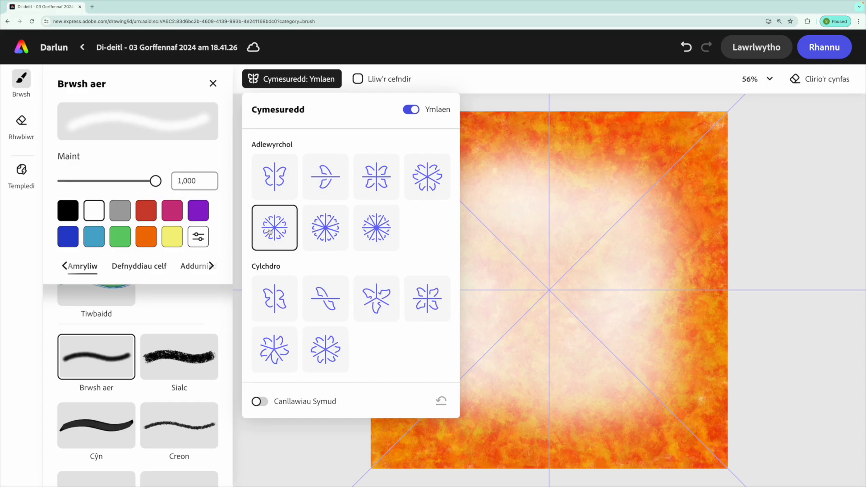
left_click(327, 444)
Paint a symmetrical Celtic knot of overlapping loops with the Paent gwlyb brush in blue #2740CC at size 125.
scroll(108, 398, "down", 5)
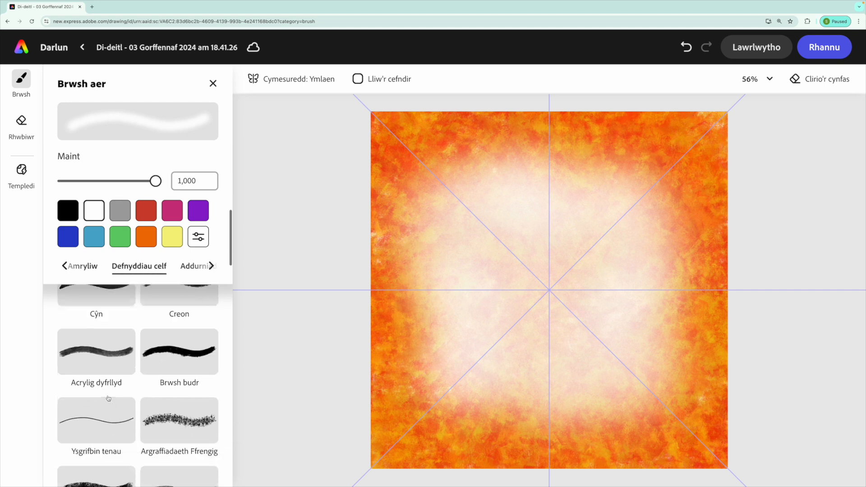
scroll(109, 398, "down", 4)
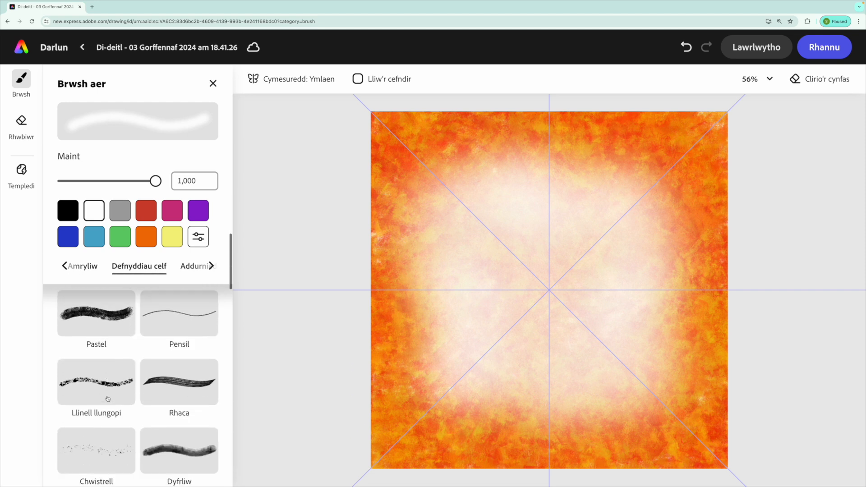
scroll(109, 398, "down", 2)
left_click(163, 400)
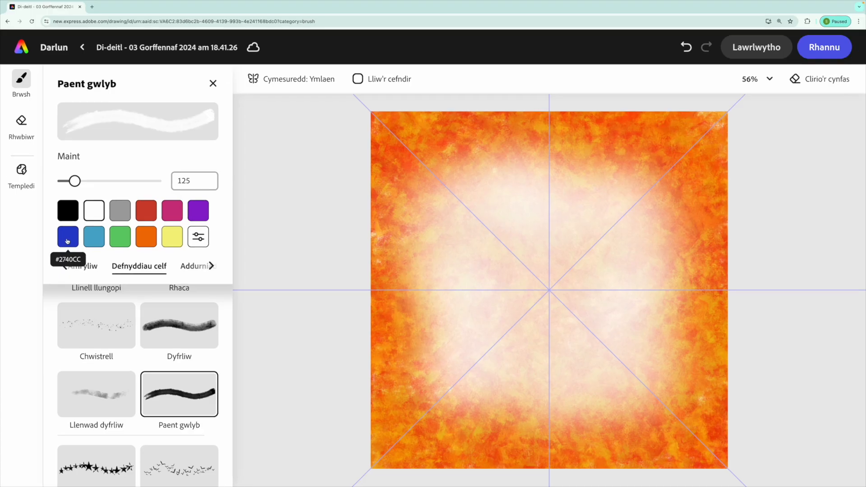
left_click(67, 241)
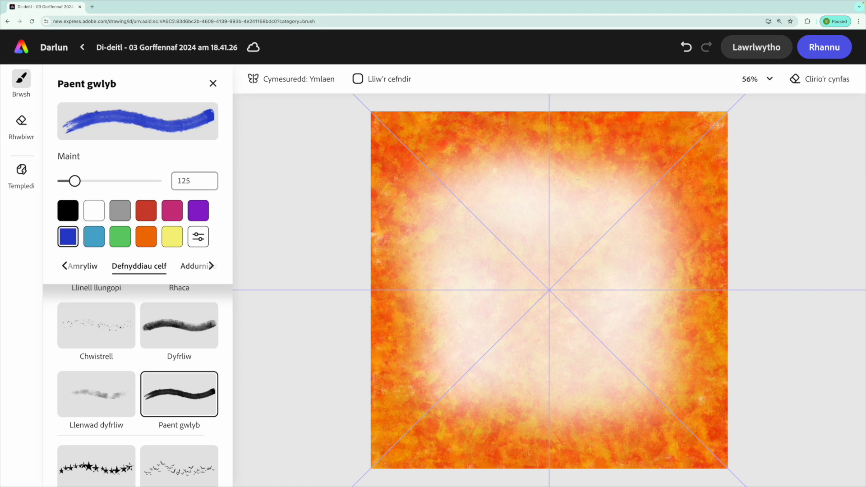
mouse_move(550, 273)
left_mouse_down()
mouse_move(596, 271)
mouse_move(630, 253)
mouse_move(644, 206)
mouse_move(612, 160)
mouse_move(579, 149)
left_mouse_up()
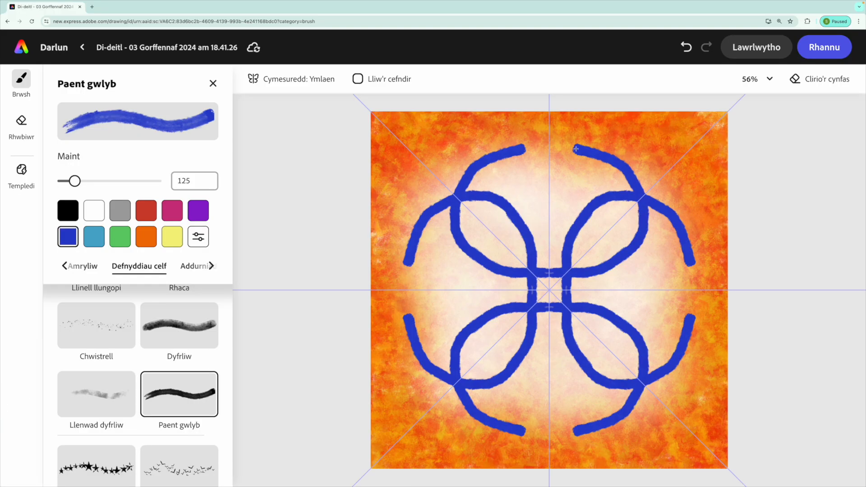
left_click_drag(575, 151, 603, 236)
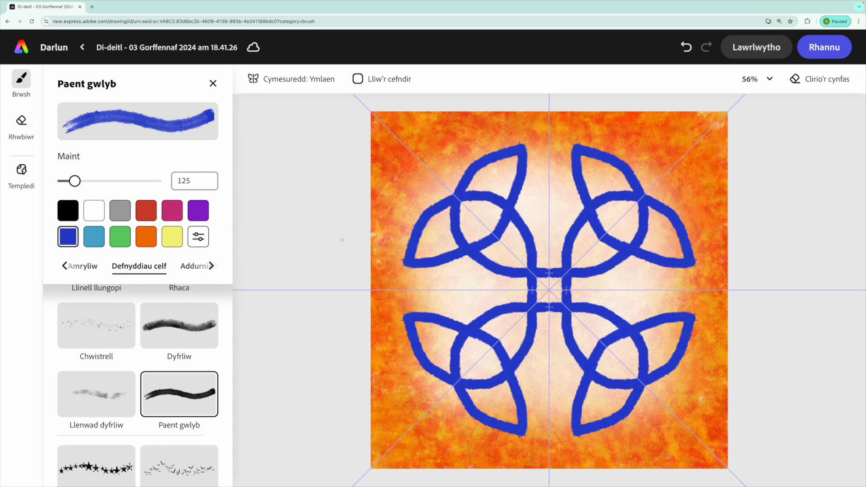
Choose the Llinell llungopi brush from Defnyddiau celf and set its colour to white.
scroll(87, 391, "down", 5)
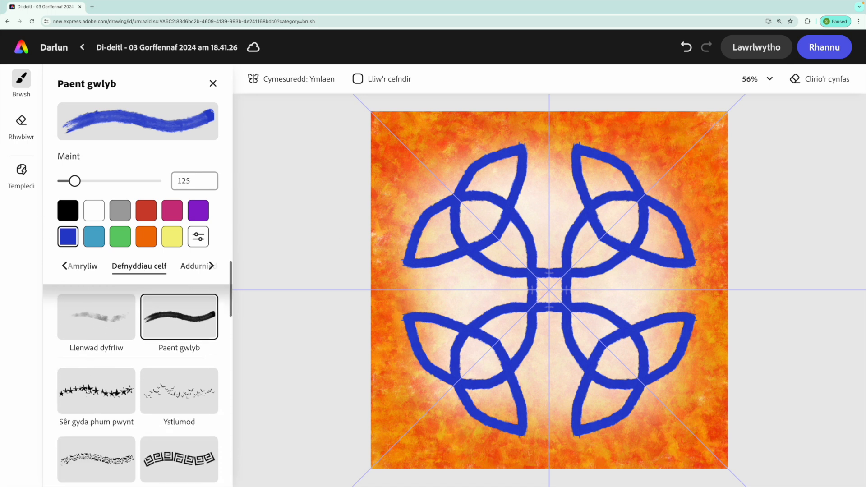
scroll(87, 390, "up", 5)
scroll(88, 391, "up", 3)
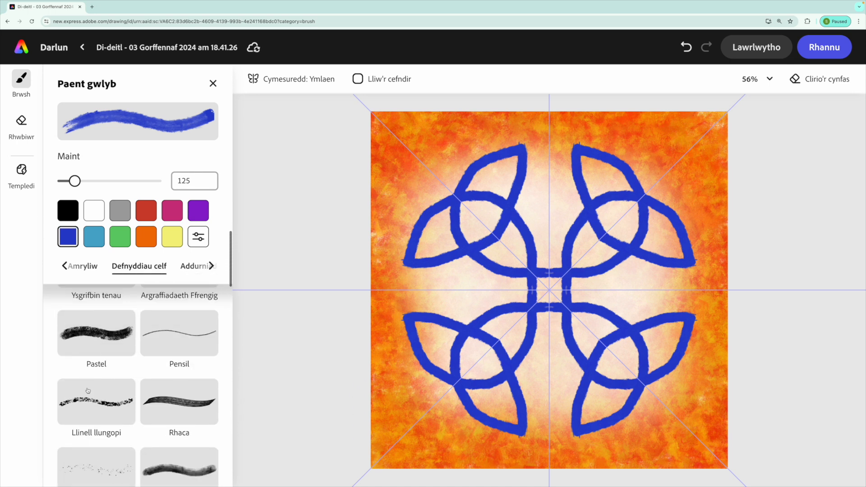
left_click(95, 401)
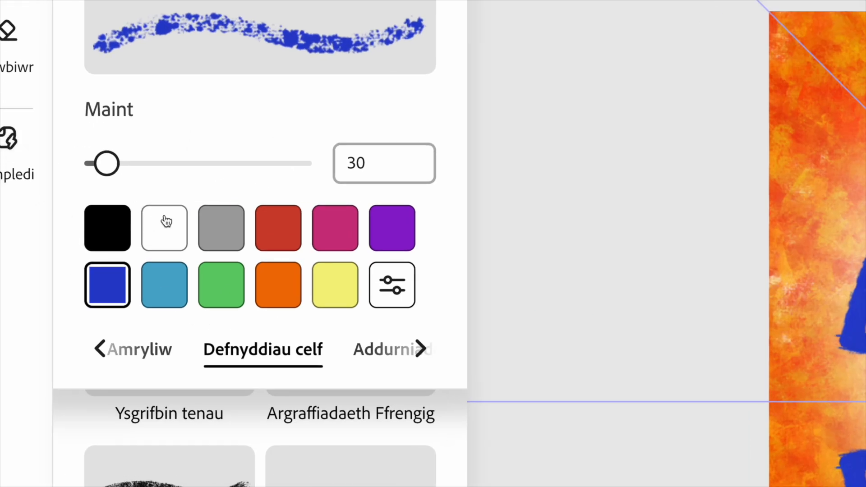
left_click(89, 205)
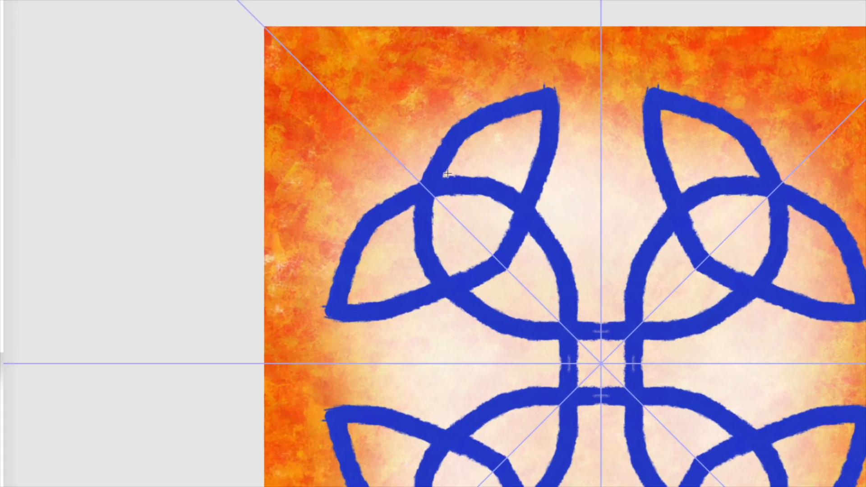
Try a white stroke across the knot's upper-left crossing with reflective symmetry, and undo it.
left_click_drag(448, 174, 433, 204)
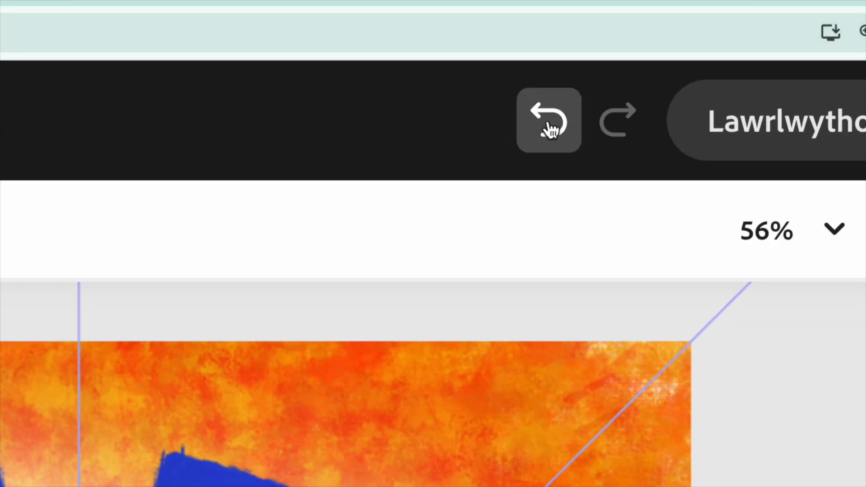
left_click(687, 48)
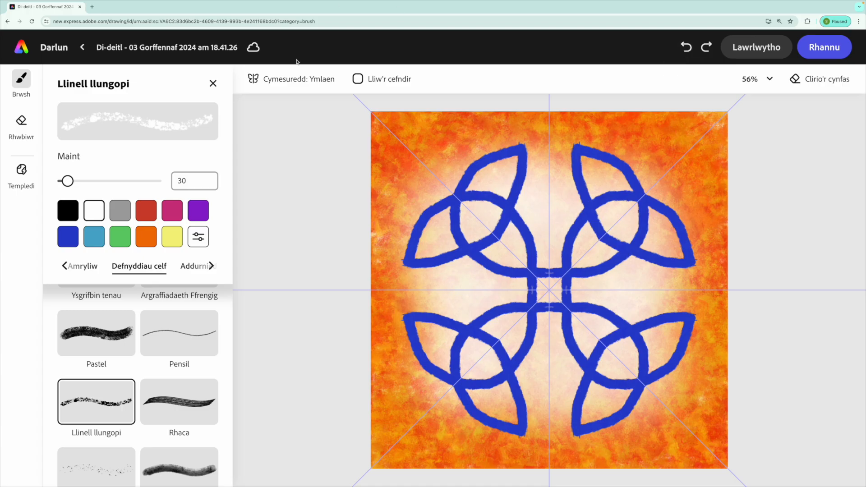
Switch the symmetry to the four-segment Cylchdro (rotational) option.
left_click(265, 81)
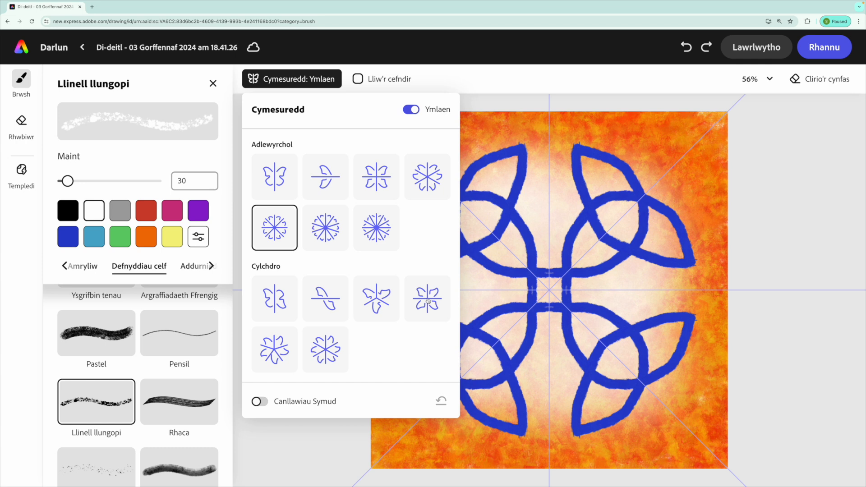
left_click(421, 295)
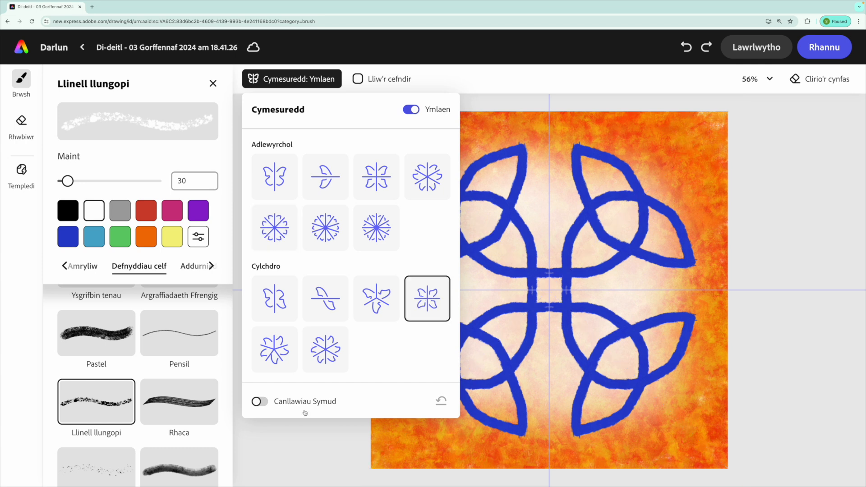
left_click(320, 442)
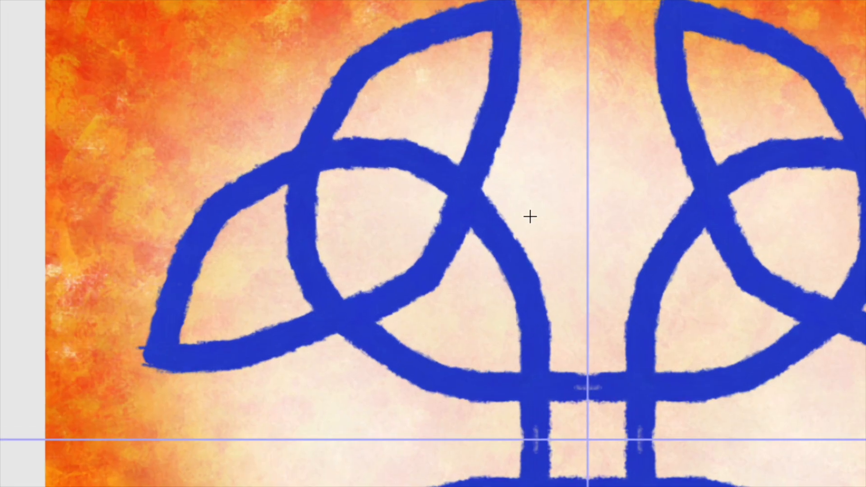
Paint white Llinell llungopi strokes along the band edges at the outer and lower crossings of the upper-left loop.
left_click_drag(334, 140, 316, 185)
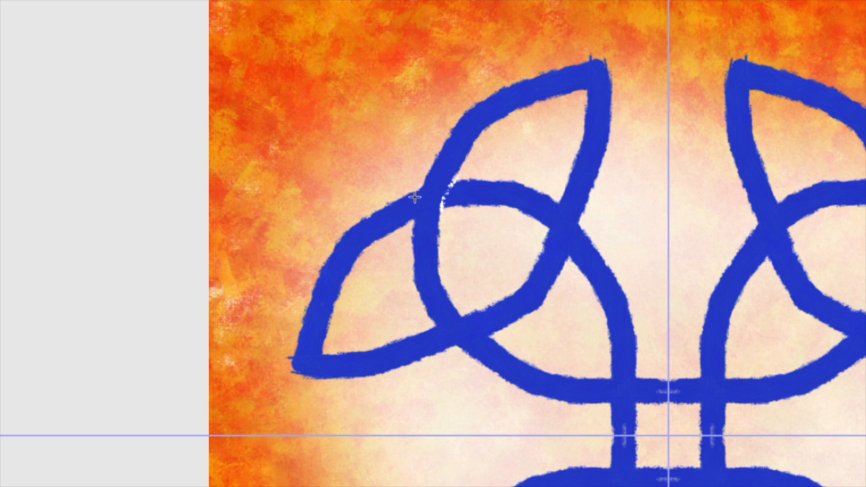
left_click_drag(415, 197, 410, 227)
left_click_drag(461, 316, 430, 324)
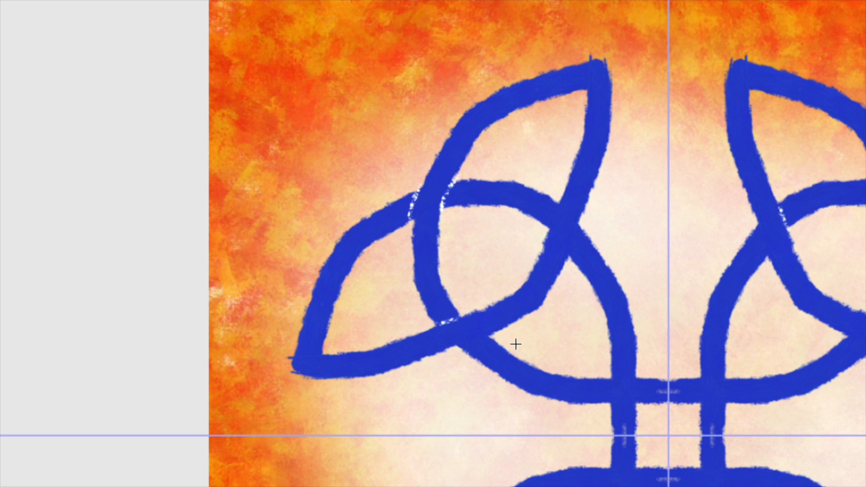
mouse_move(491, 340)
left_mouse_down()
mouse_move(449, 348)
mouse_move(472, 343)
left_mouse_up()
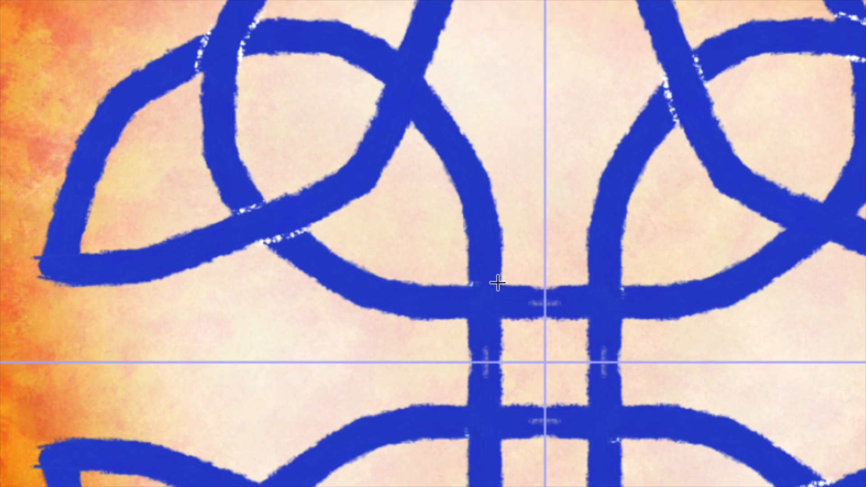
Paint white edge strokes at the knot's central crossing and on both sides of the upper-right loop's lower crossing.
mouse_move(471, 319)
left_mouse_down()
mouse_move(508, 320)
mouse_move(482, 322)
mouse_move(473, 300)
left_mouse_up()
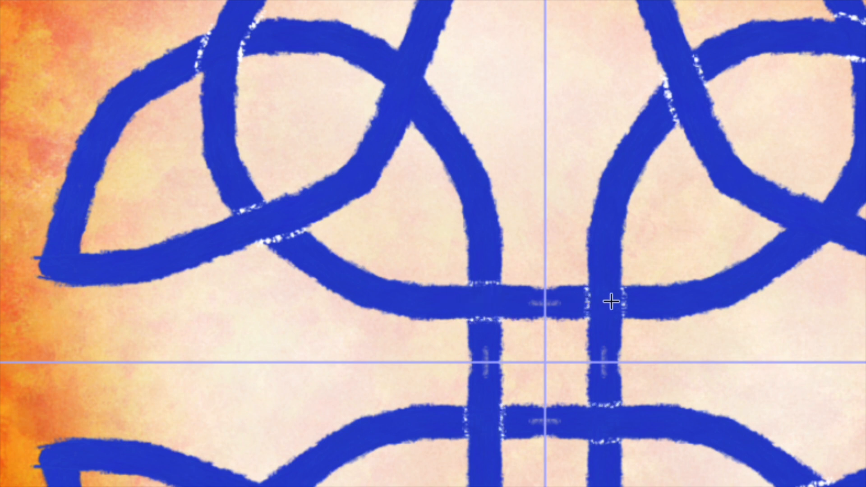
scroll(643, 307, "down", 1)
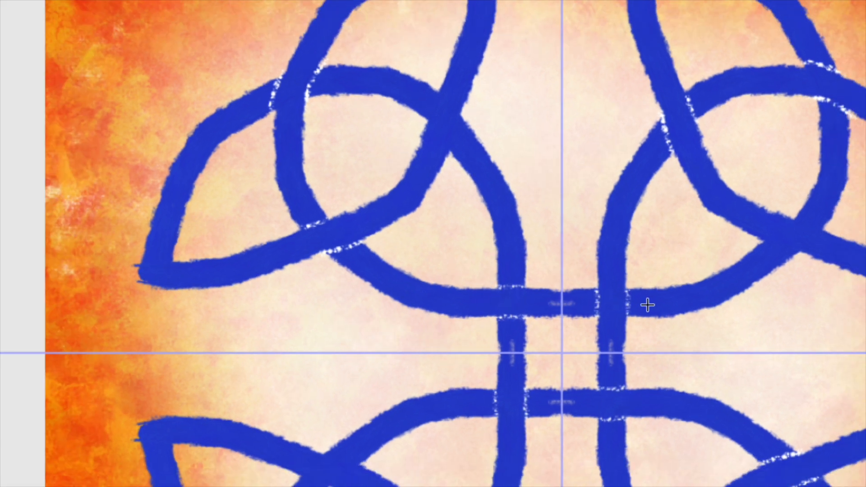
scroll(647, 306, "down", 2)
scroll(835, 304, "up", 1)
scroll(698, 291, "up", 1)
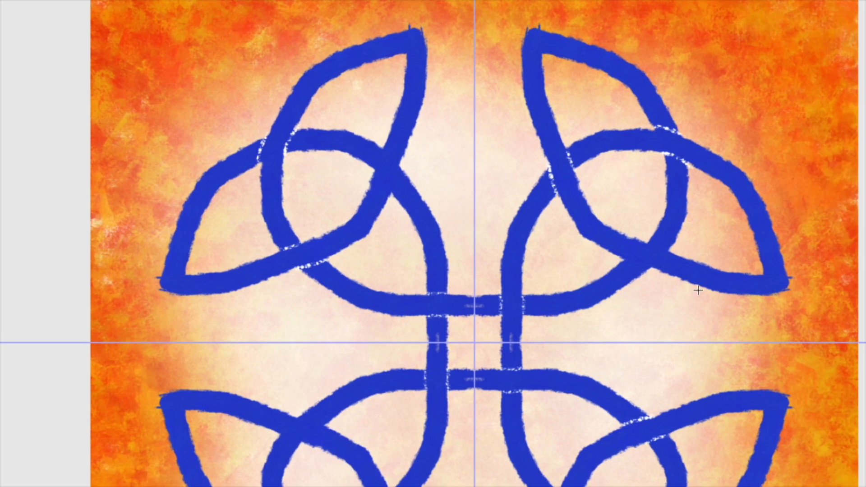
scroll(699, 291, "up", 2)
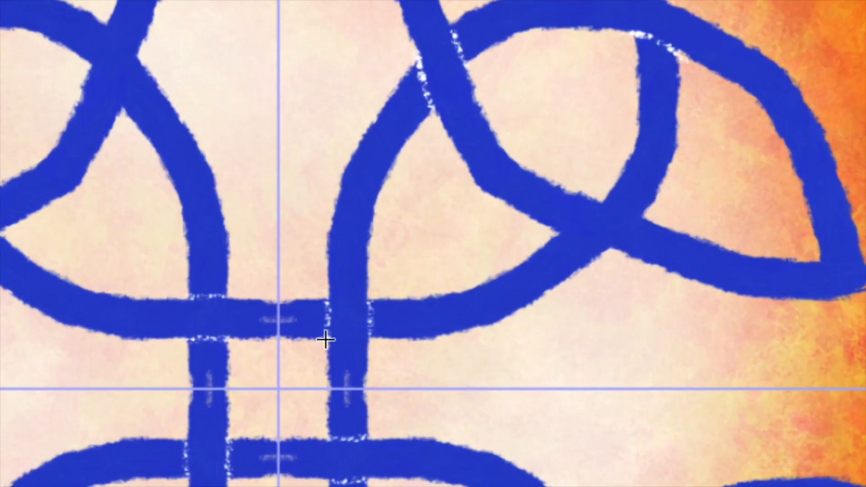
left_click_drag(602, 201, 551, 235)
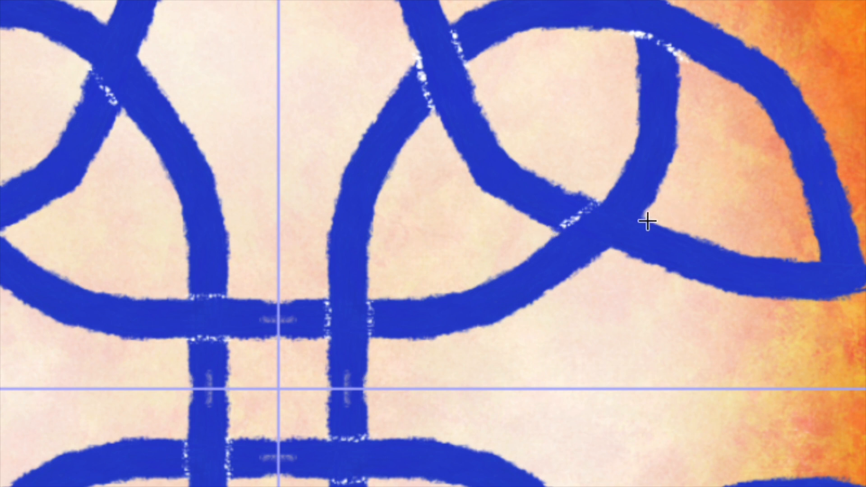
left_click_drag(638, 222, 605, 252)
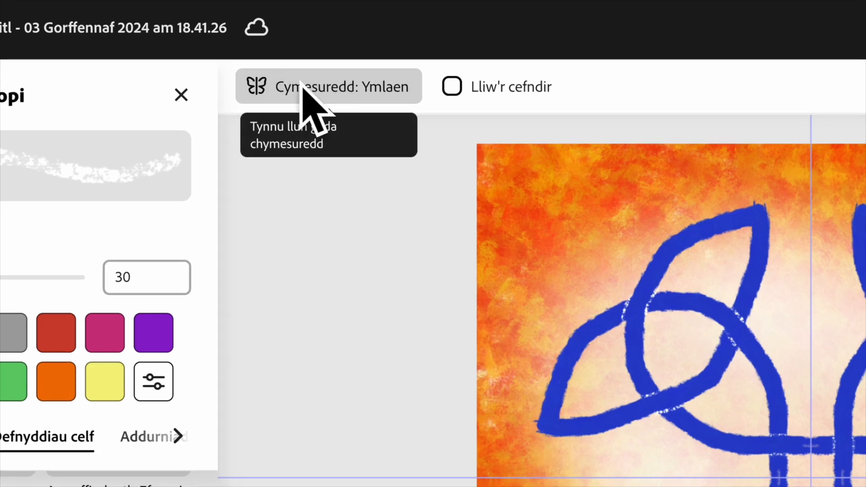
Turn off the drawing symmetry.
left_click(302, 87)
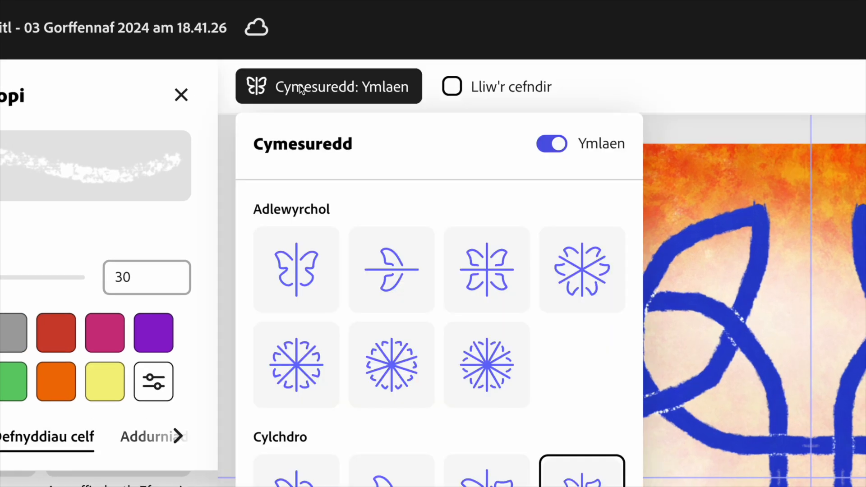
left_click(553, 143)
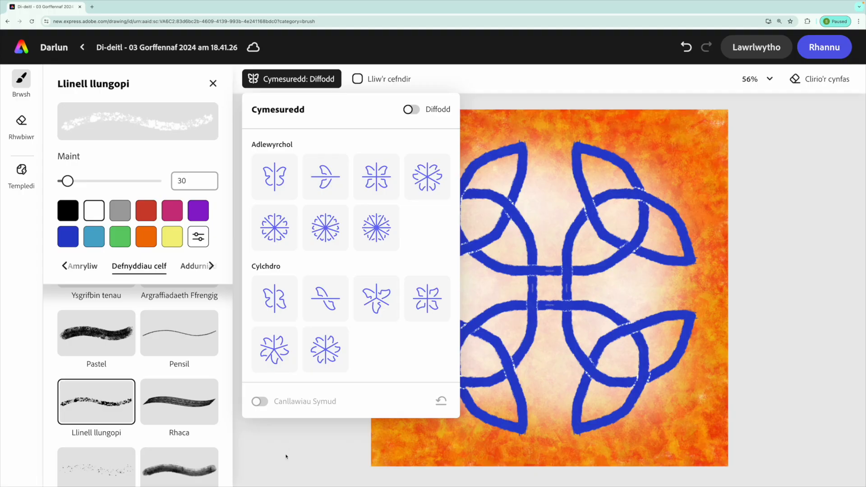
left_click(287, 456)
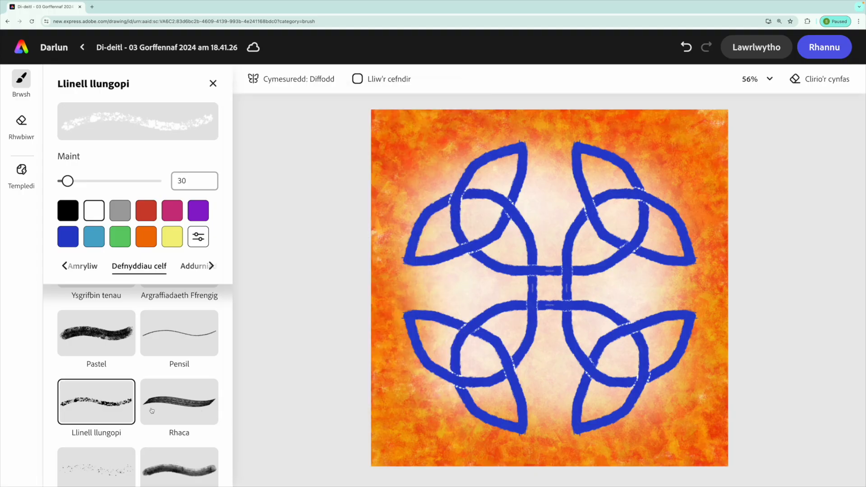
Spatter blue, white and orange specks over the canvas with the Chwistrell brush at size 1,000.
scroll(69, 425, "down", 3)
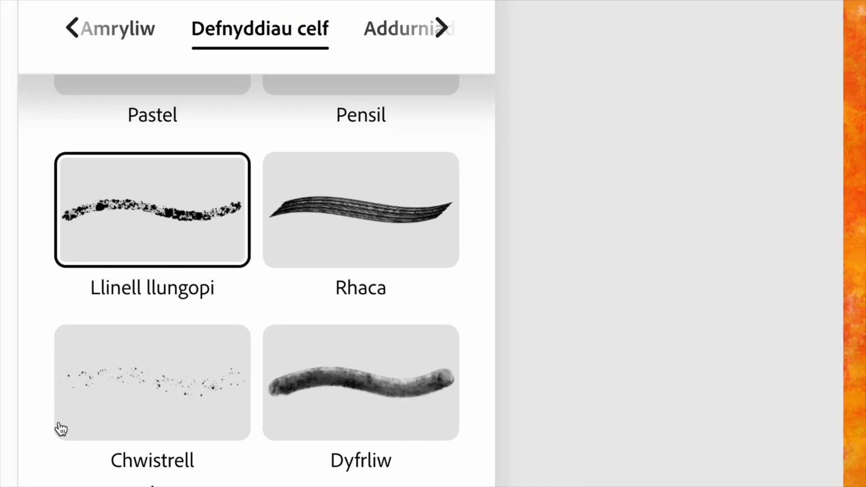
left_click(135, 405)
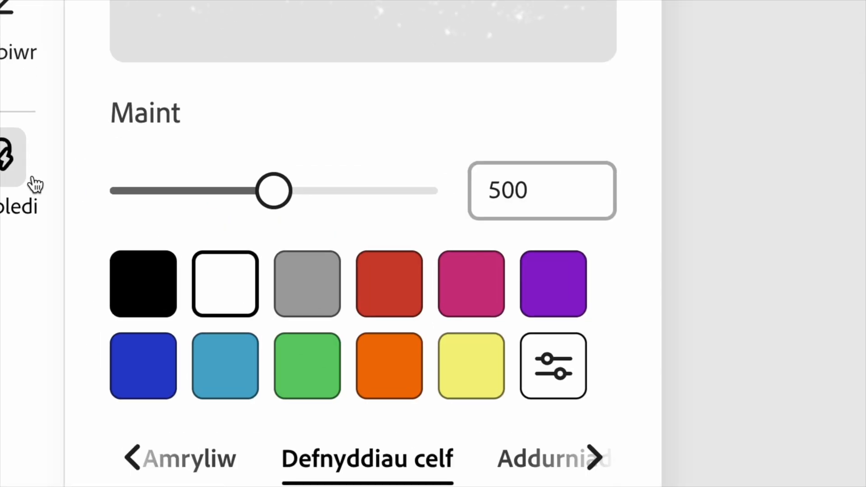
left_click_drag(271, 188, 609, 193)
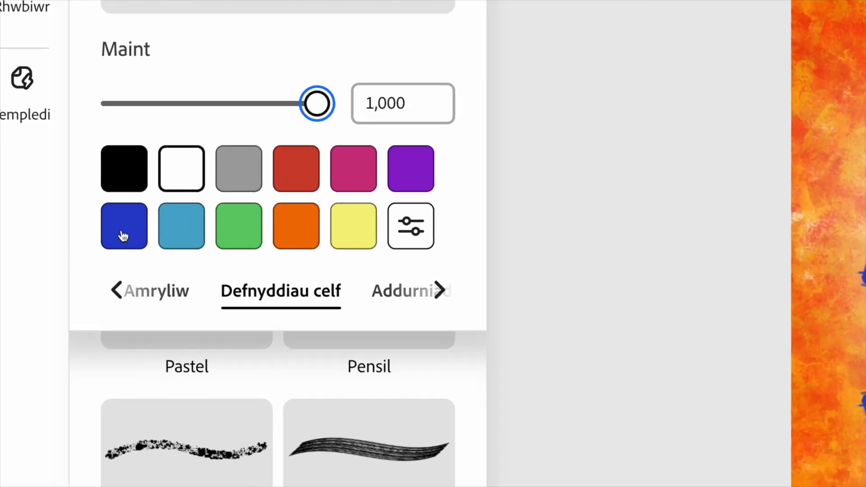
left_click(123, 235)
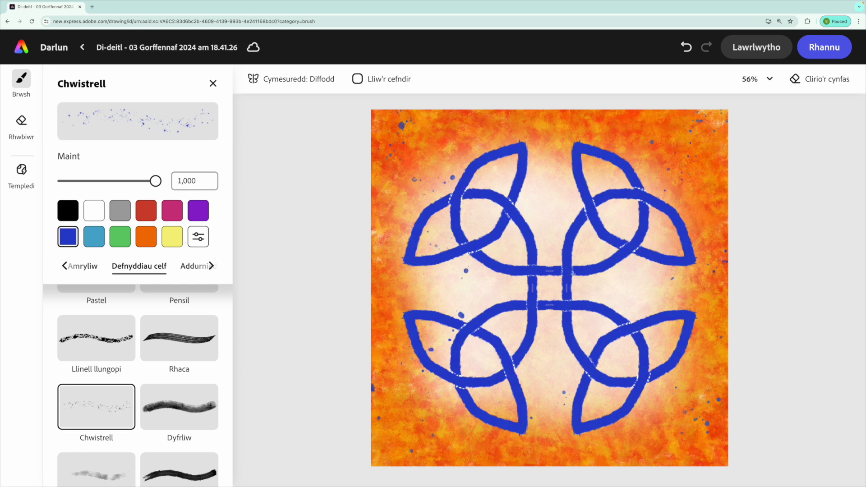
left_click(89, 211)
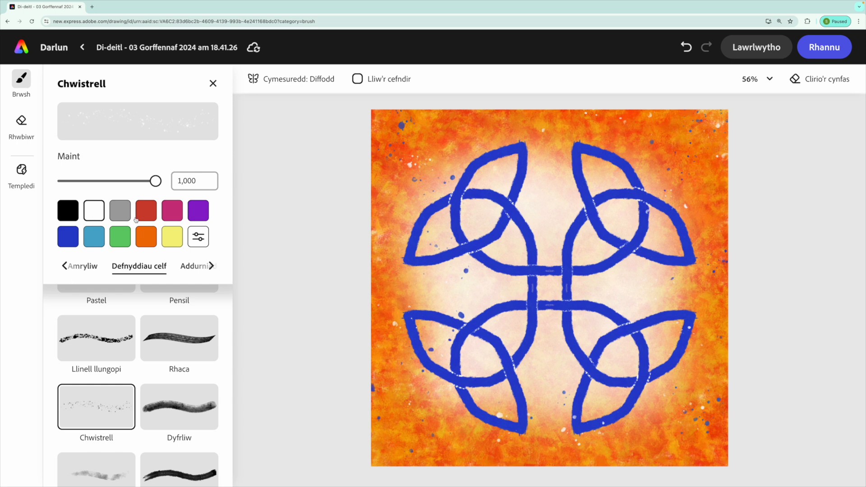
left_click(145, 244)
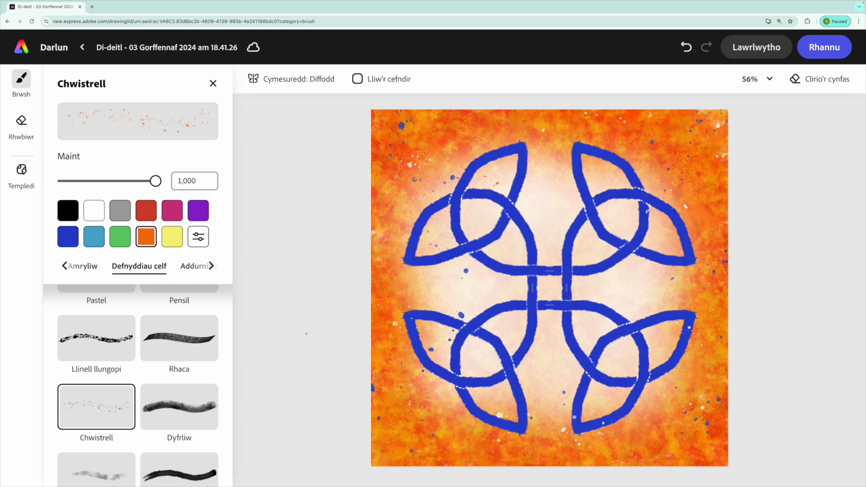
Add blue chalk marks near the canvas corners and white ones at the upper right with the Sialc brush at size 1,000.
scroll(127, 329, "up", 7)
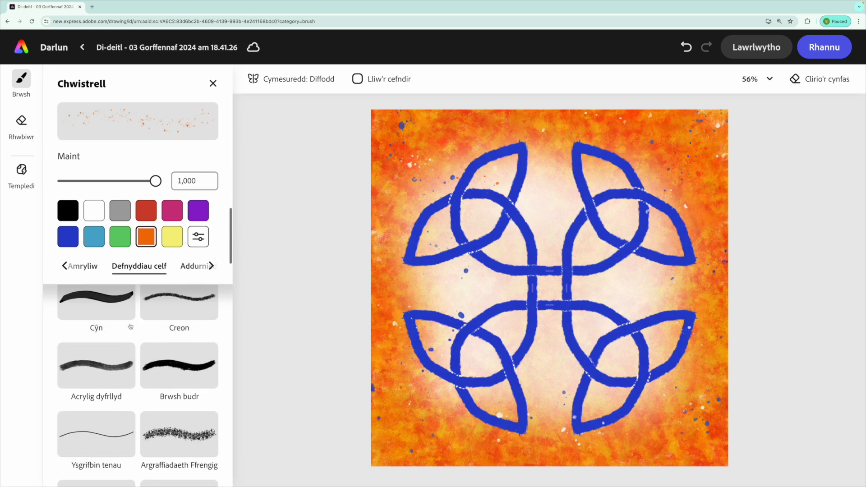
scroll(130, 327, "up", 2)
left_click(195, 349)
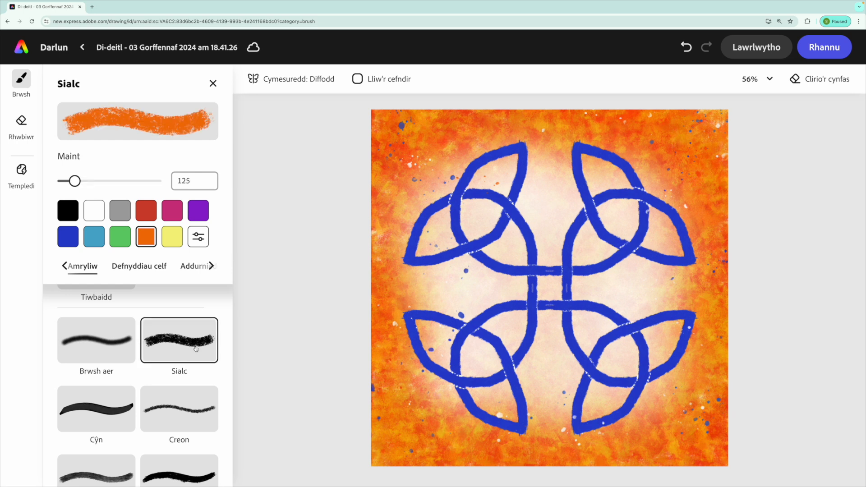
left_click_drag(79, 181, 340, 174)
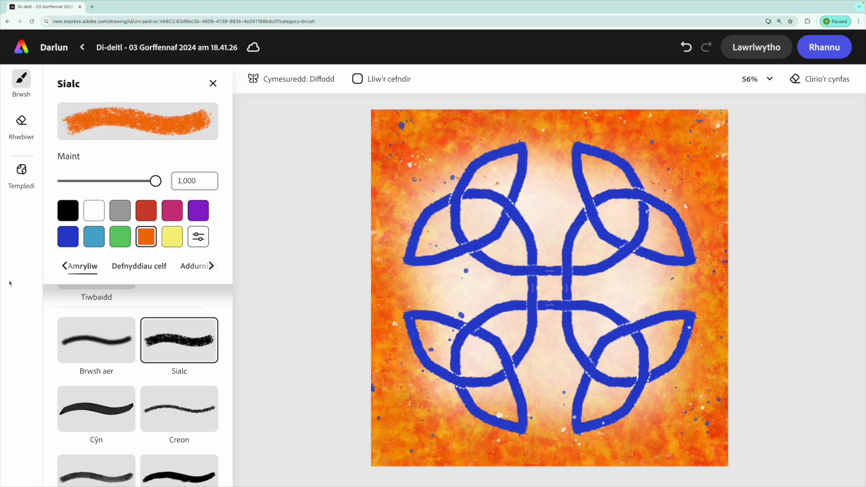
left_click(74, 241)
left_click(418, 476)
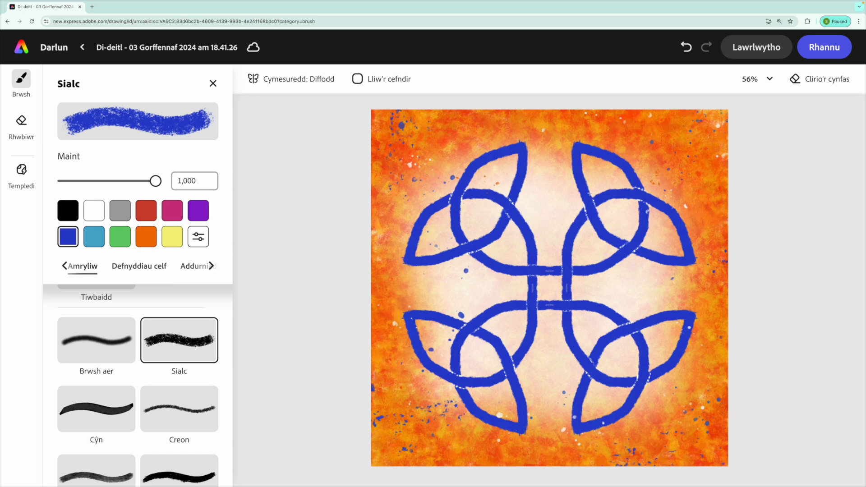
left_click(94, 210)
left_click(627, 136)
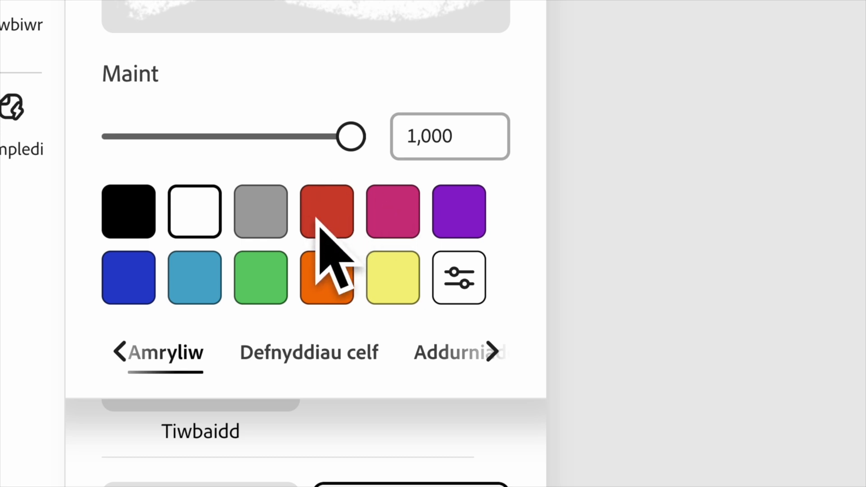
Paint a red wash around the outer edges of the background with the Llenwad dyfrliw brush at size 1,000.
left_click(320, 209)
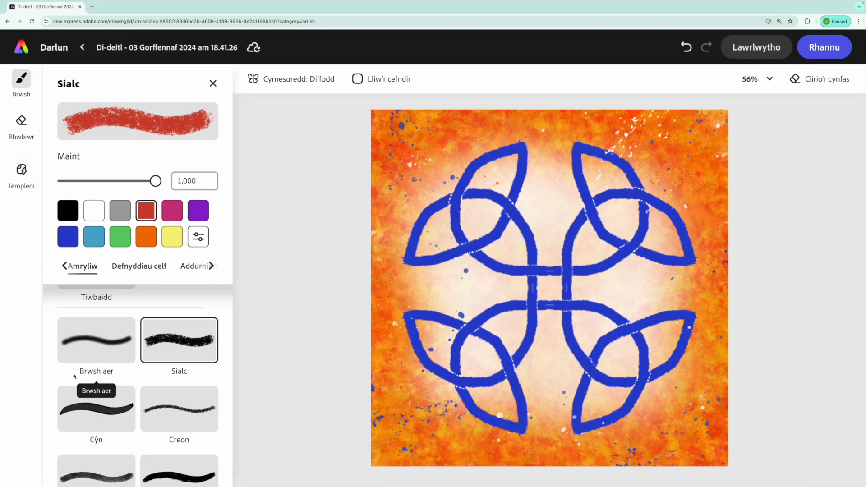
scroll(82, 384, "down", 2)
scroll(81, 388, "down", 9)
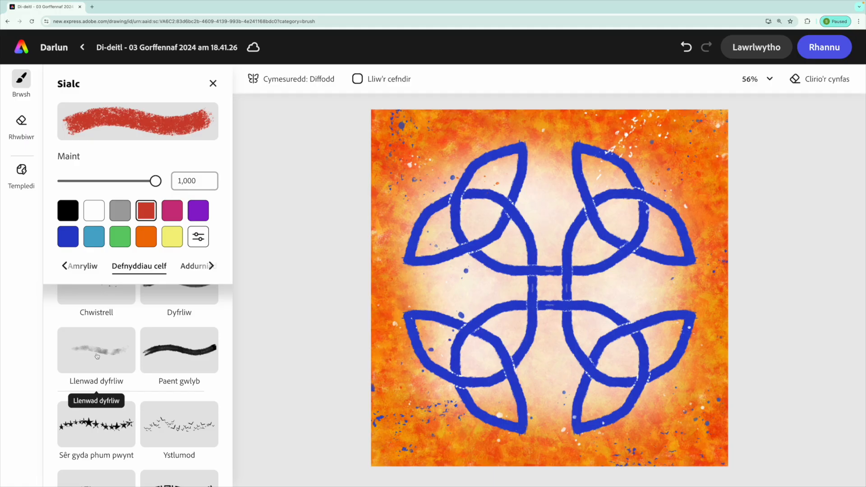
left_click(97, 357)
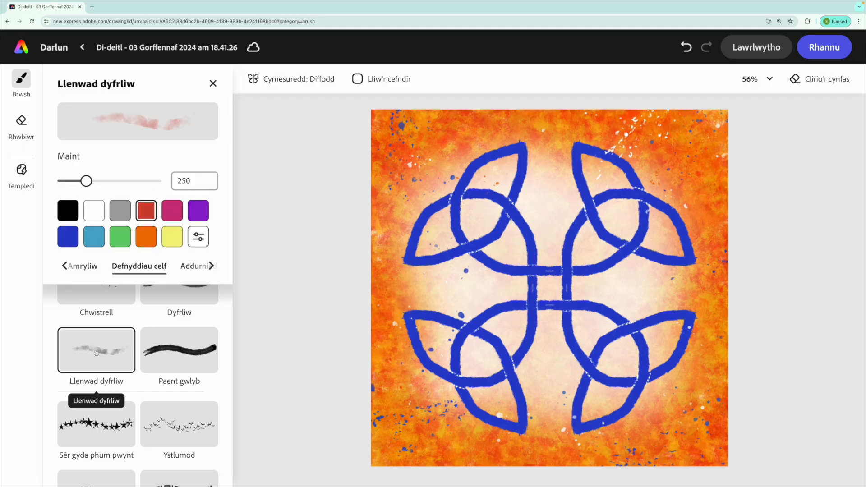
left_click_drag(177, 187, 180, 187)
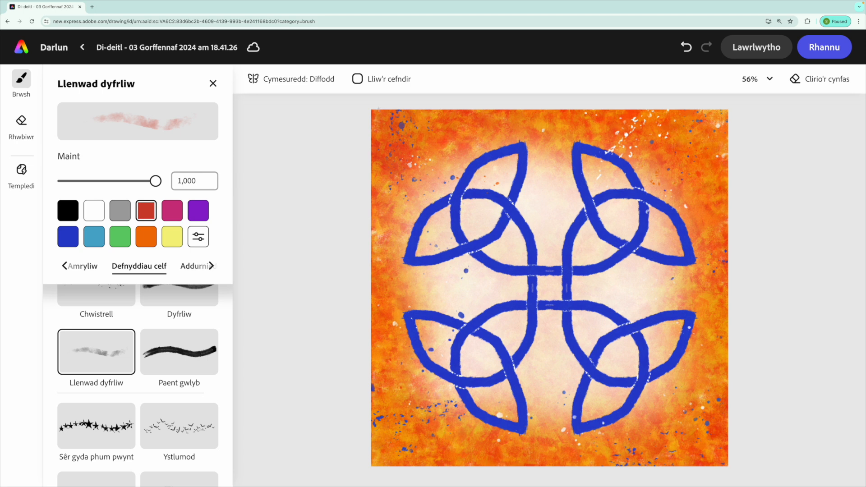
mouse_move(388, 147)
left_mouse_down()
mouse_move(394, 158)
mouse_move(454, 129)
left_mouse_up()
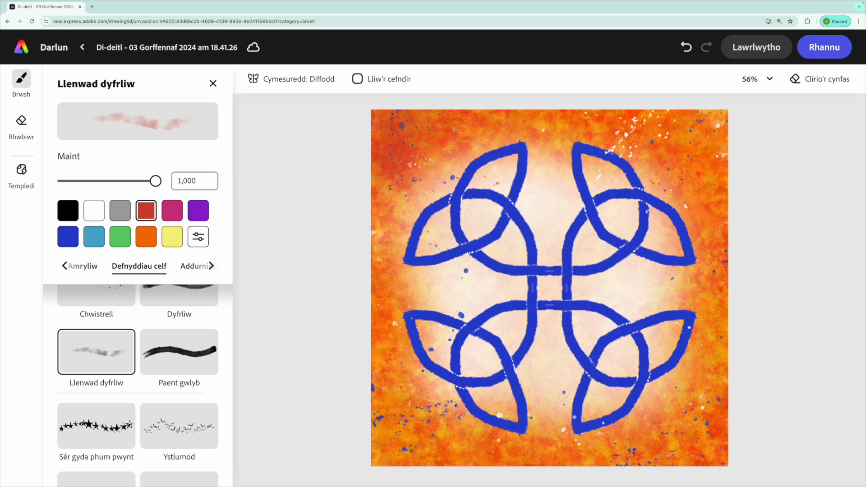
left_click_drag(420, 159, 434, 126)
left_click_drag(368, 204, 388, 189)
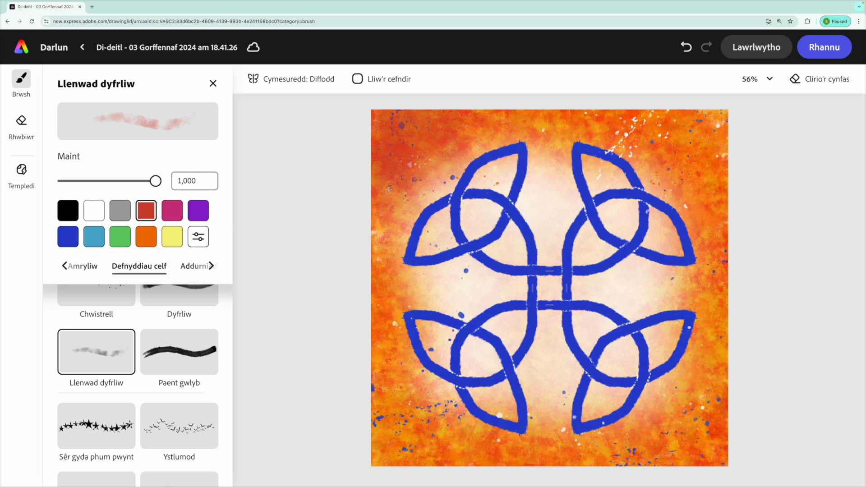
mouse_move(500, 113)
left_mouse_down()
mouse_move(674, 134)
mouse_move(655, 124)
mouse_move(600, 133)
mouse_move(713, 128)
mouse_move(709, 119)
mouse_move(541, 131)
mouse_move(654, 433)
mouse_move(406, 420)
mouse_move(633, 459)
left_mouse_up()
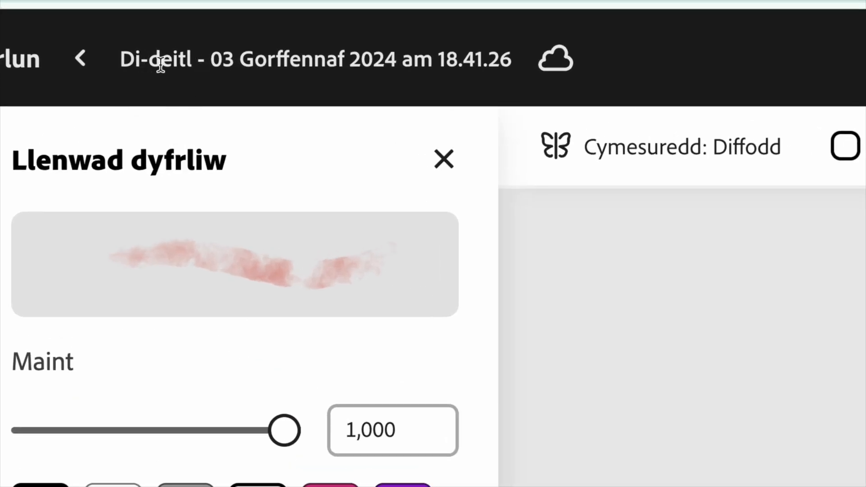
Rename the drawing CwlwmCeltaidd and download it in the PNG Tryloyw format.
left_click(146, 64)
type("Cwlwm C")
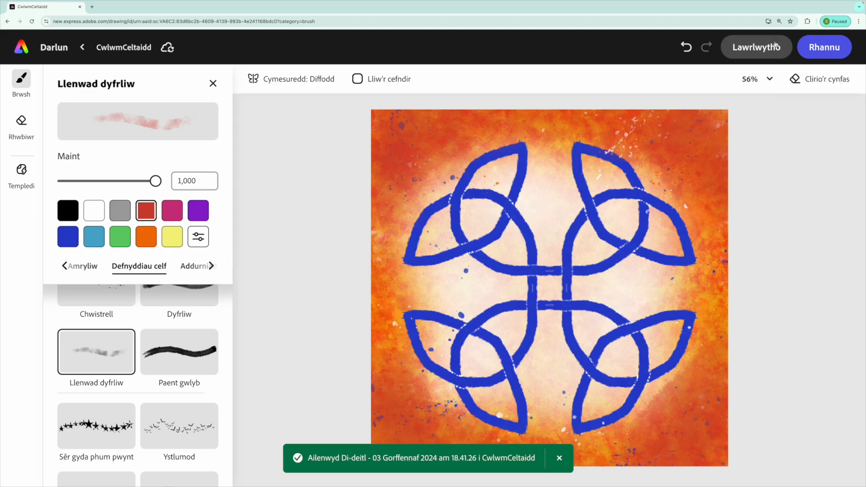
left_click(774, 46)
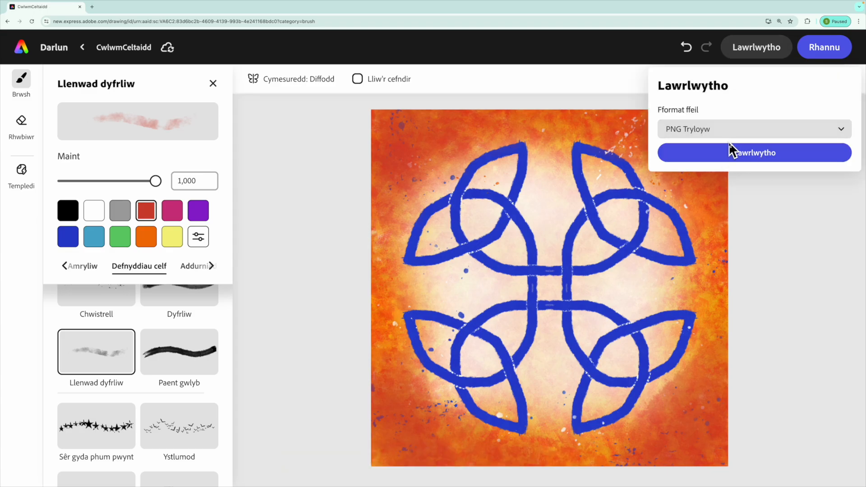
left_click(300, 147)
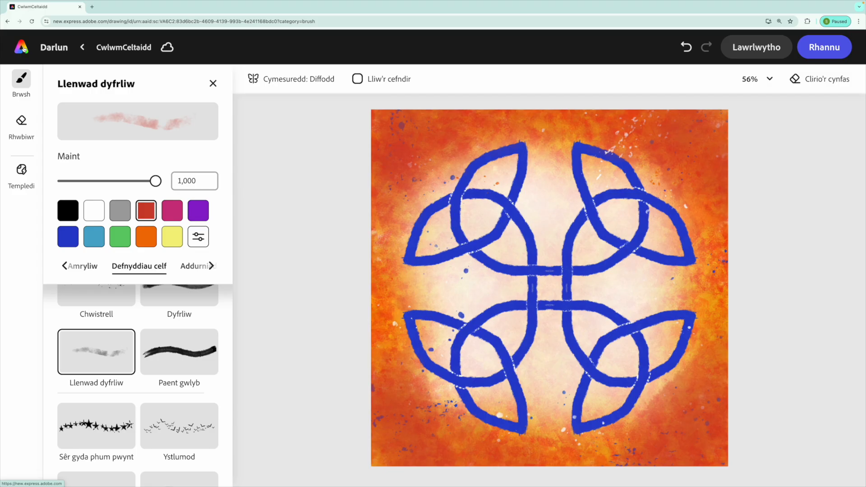
Return to the Adobe Express home page and start a new project with Creu graffig.
left_click(24, 49)
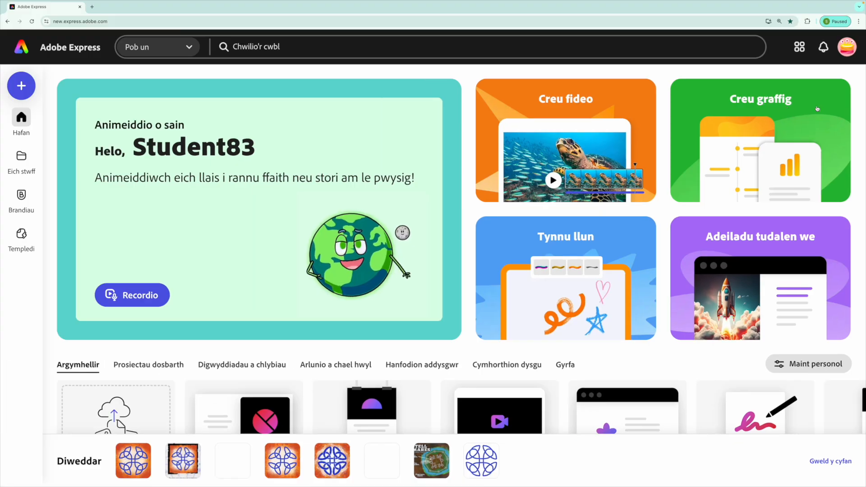
left_click(818, 109)
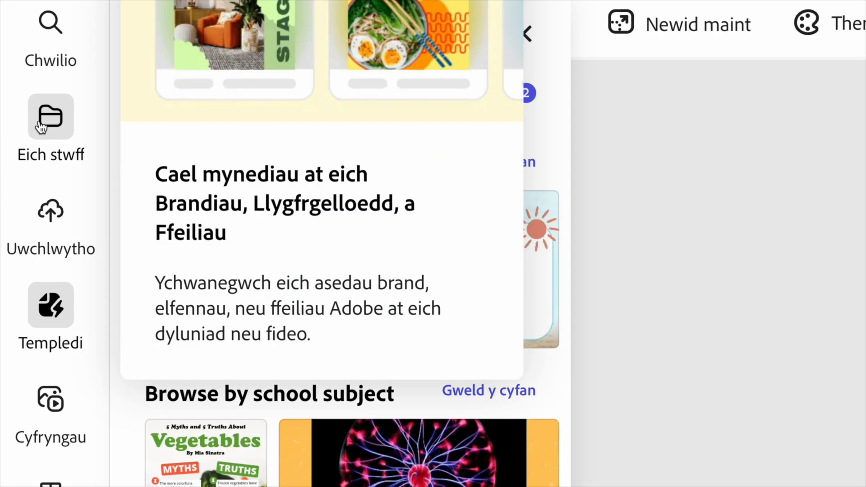
Place the Celtic knot drawing from your own files on the blank page and enlarge it across most of the page width.
left_click(41, 128)
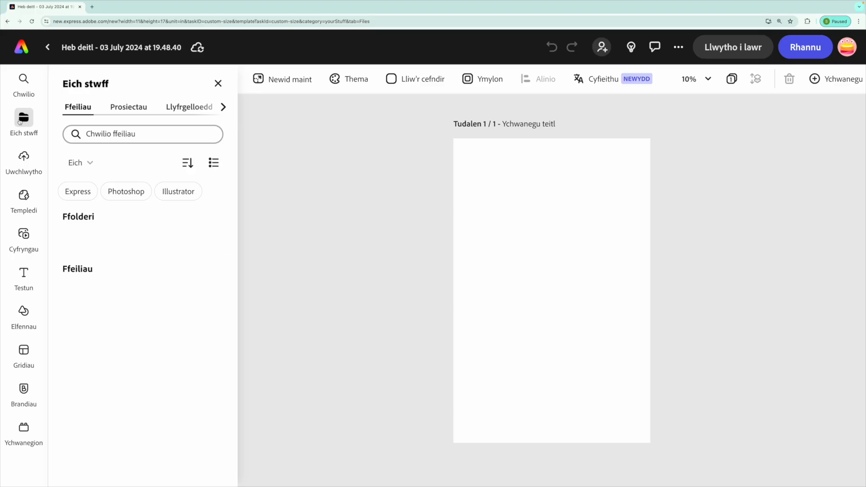
left_click_drag(115, 294, 518, 244)
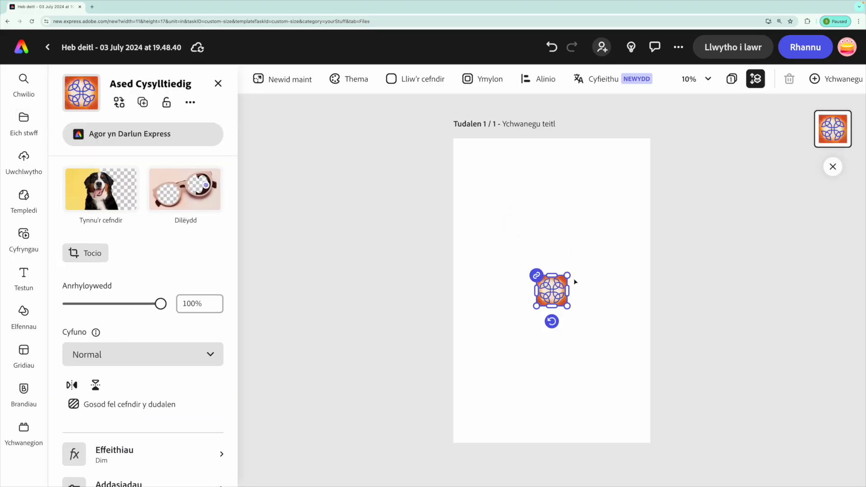
left_click_drag(569, 274, 638, 204)
left_click_drag(536, 306, 469, 352)
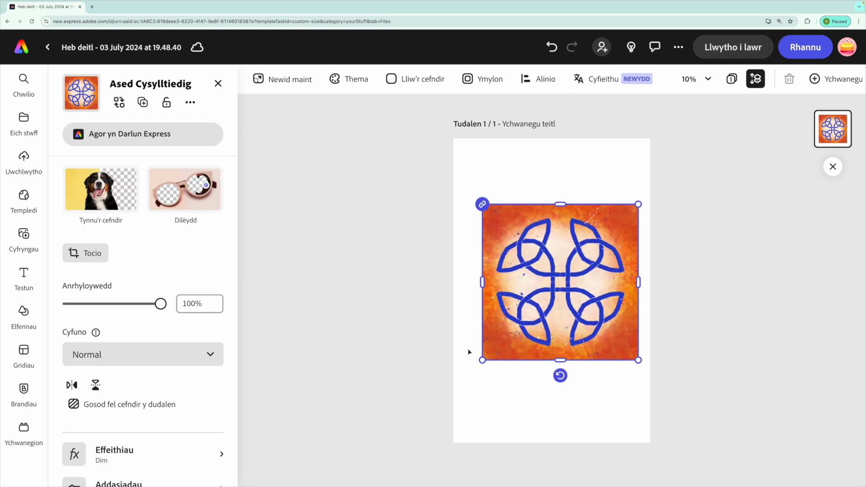
Add the first grey photo from the "stone wall" image results to the poster.
scroll(103, 253, "down", 10)
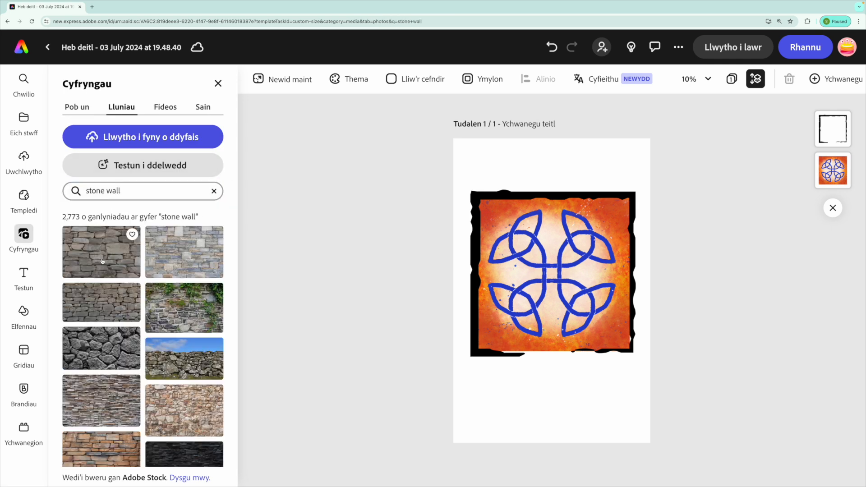
left_click(102, 261)
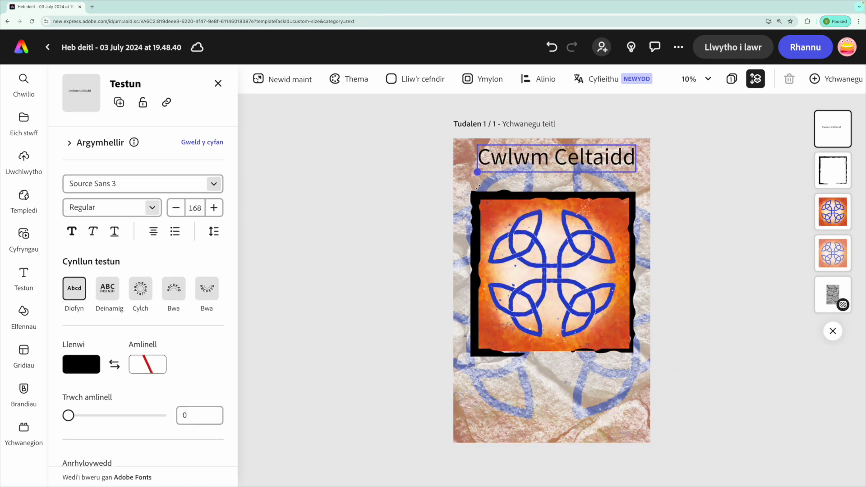
Set the Cwlwm Celtaidd title's font to Inknut Antiqua and change its fill to white.
left_click(136, 184)
left_click(225, 334)
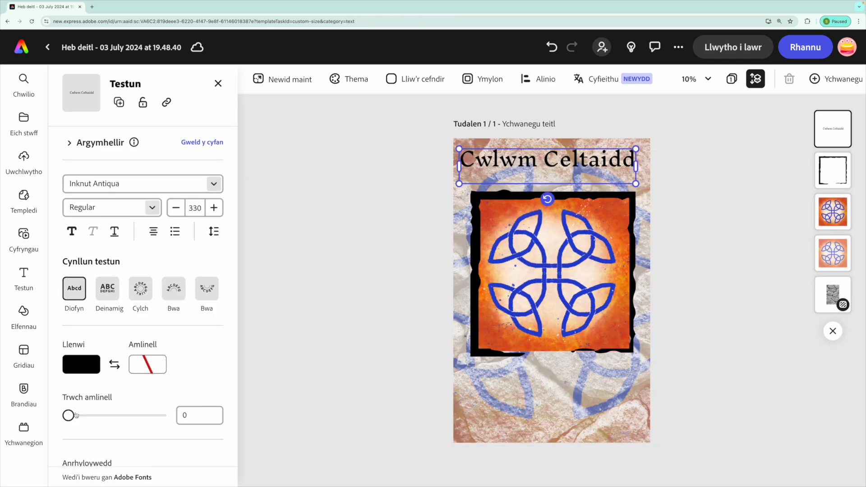
left_click(81, 365)
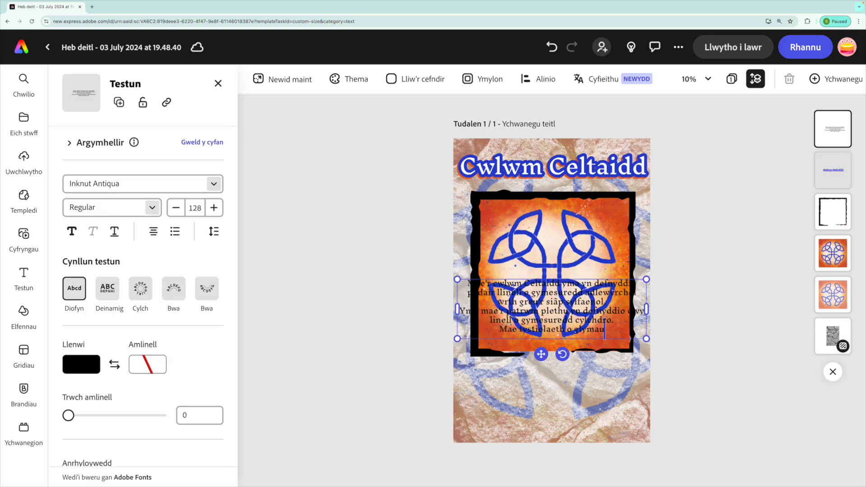
Move the description text below the framed knot and set its font to Patrick Hand SC.
left_click_drag(474, 277, 475, 359)
left_click(135, 184)
left_click(219, 342)
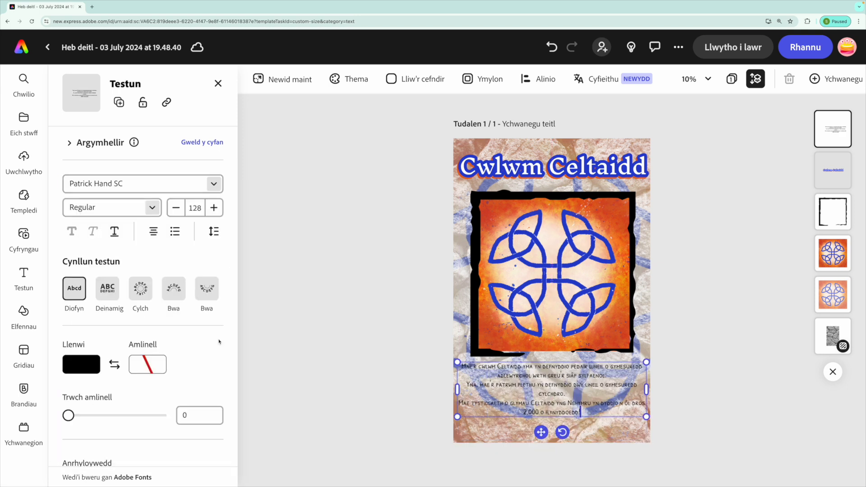
Add a semi-transparent white background shape behind the lines of the description text under the knot.
left_click_drag(550, 452, 542, 454)
scroll(143, 316, "down", 10)
left_click(143, 163)
left_click(160, 224)
left_click_drag(112, 293, 119, 293)
left_click_drag(161, 324, 135, 325)
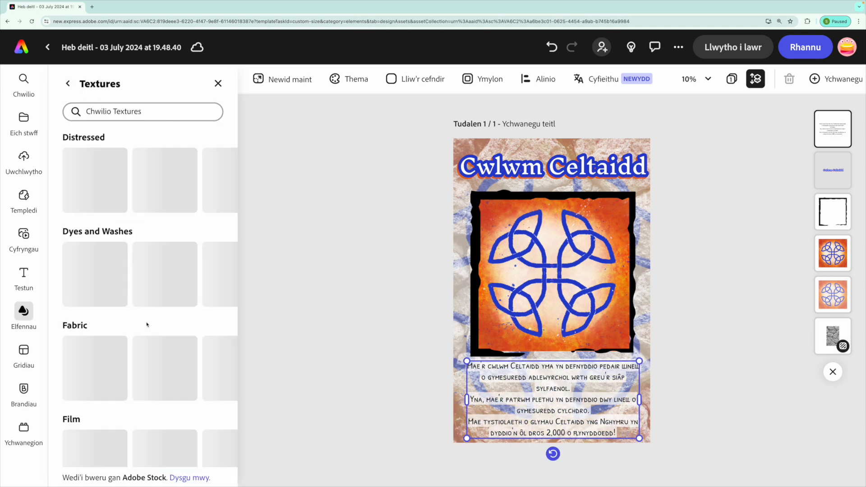
Add the first Distressed texture from the Textures collection and enlarge it to the full height of the poster.
left_click(95, 180)
left_click_drag(552, 290, 639, 153)
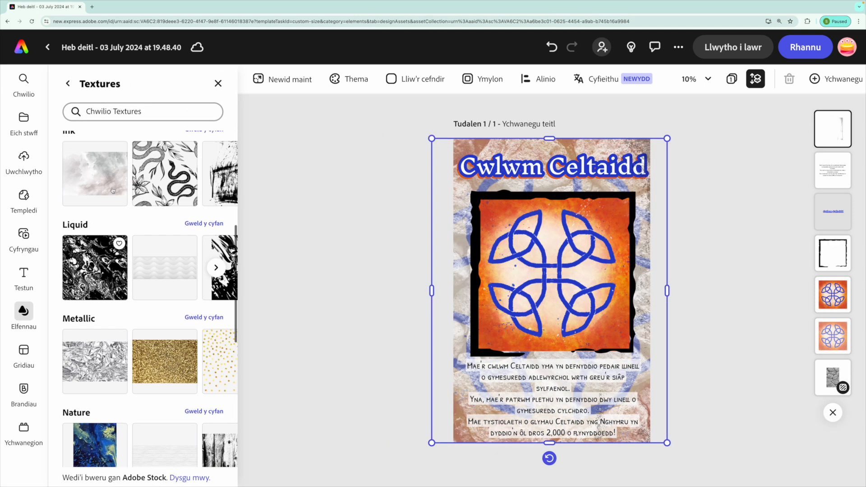
Add another design element, enlarge it over the poster, and move a lower layer up near the top of the layer stack.
left_click(73, 87)
left_click(184, 335)
left_click_drag(552, 291, 664, 447)
left_click_drag(833, 253, 833, 176)
Rename the project as Poster Cwlwm Celtaidd.
left_click(121, 48)
type("Poster Cwlwm Celtaidd")
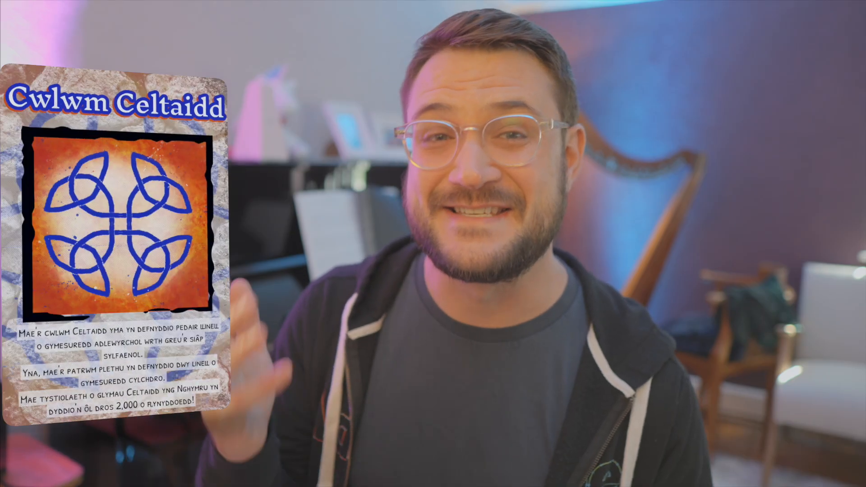